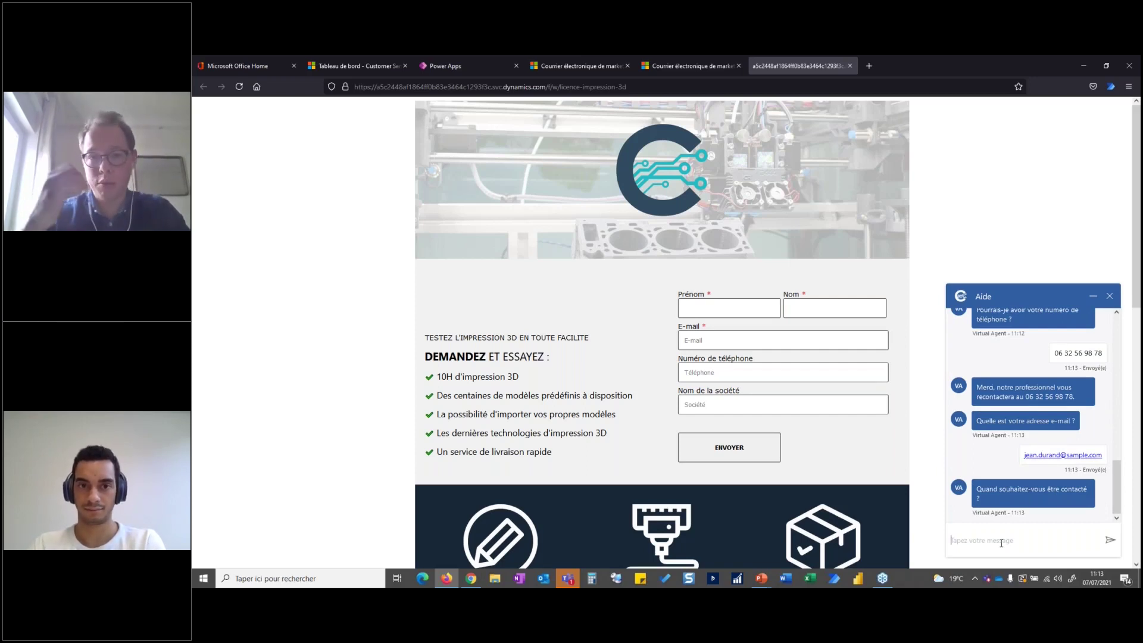
Answer the chatbot's question about when to be contacted with "Demain 15h00", and thank it with "Merci !"
type("D")
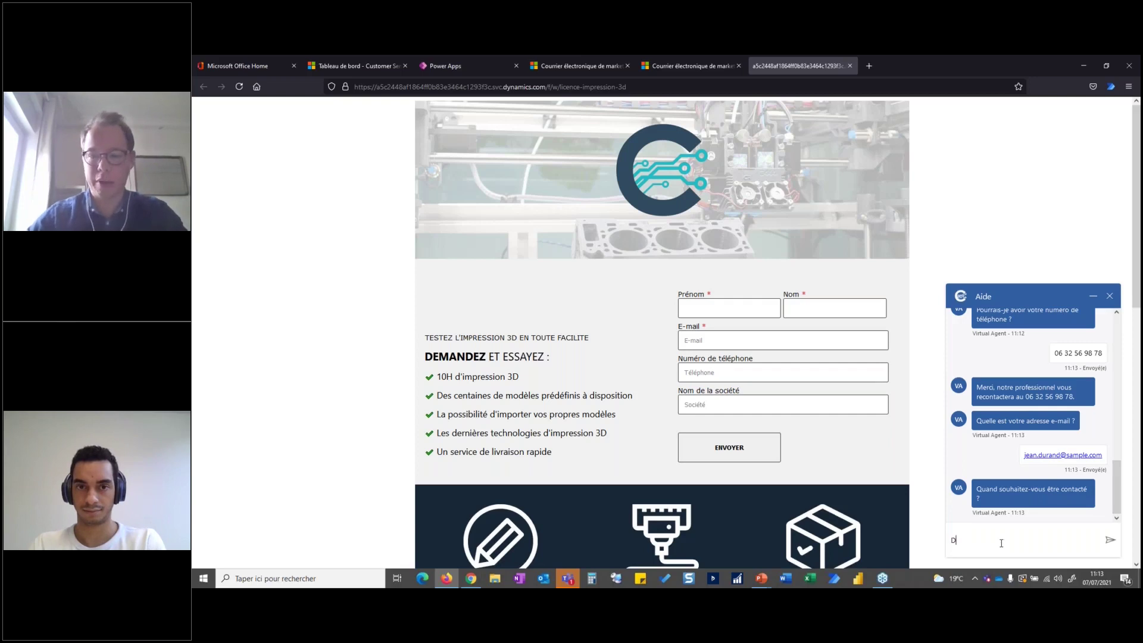
type("emain 15H")
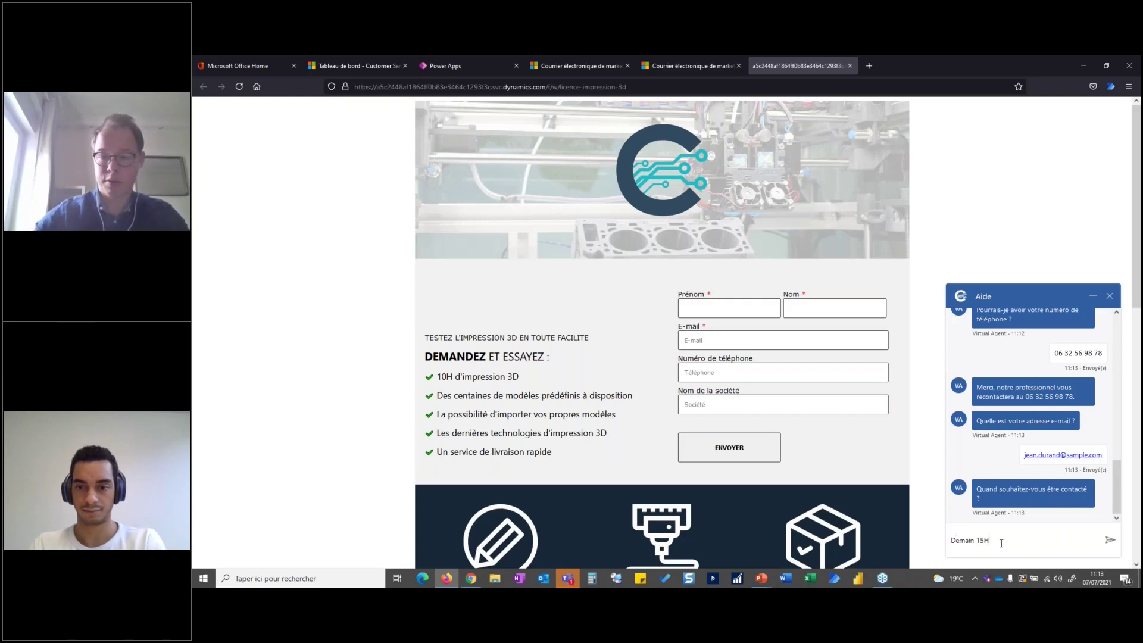
key("BackSpace")
type("h00")
key("Return")
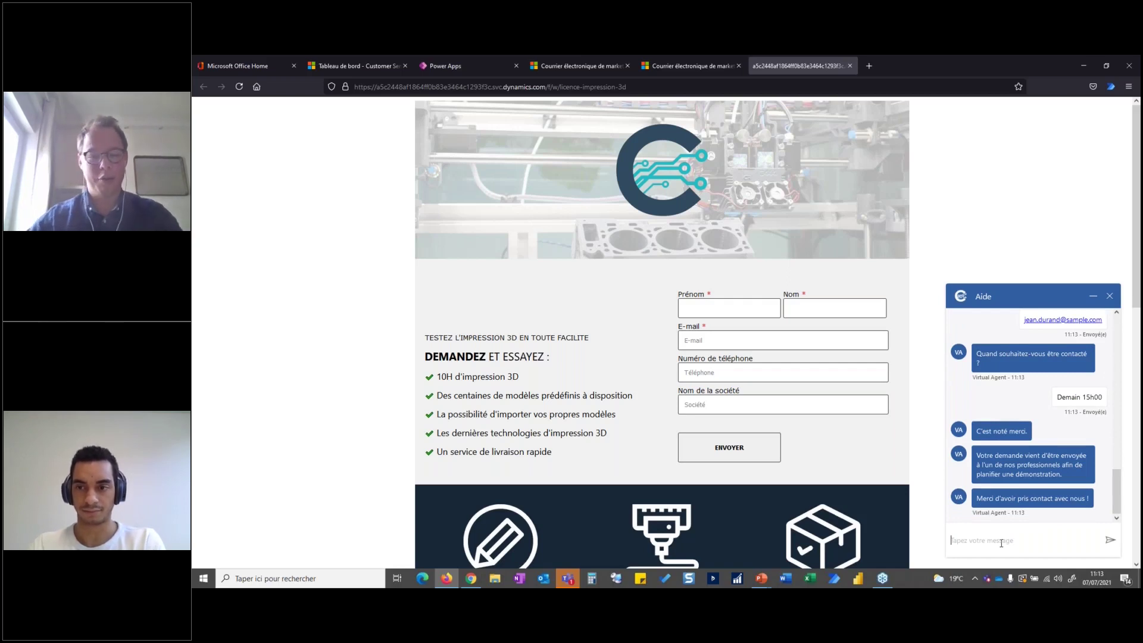
type("Merci !")
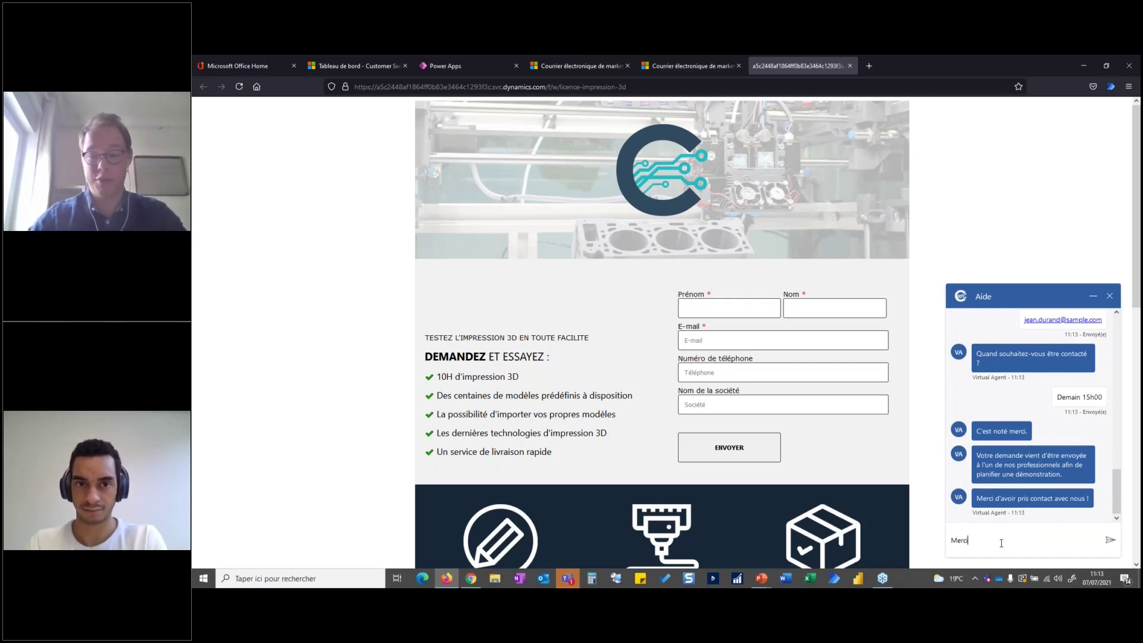
key("Return")
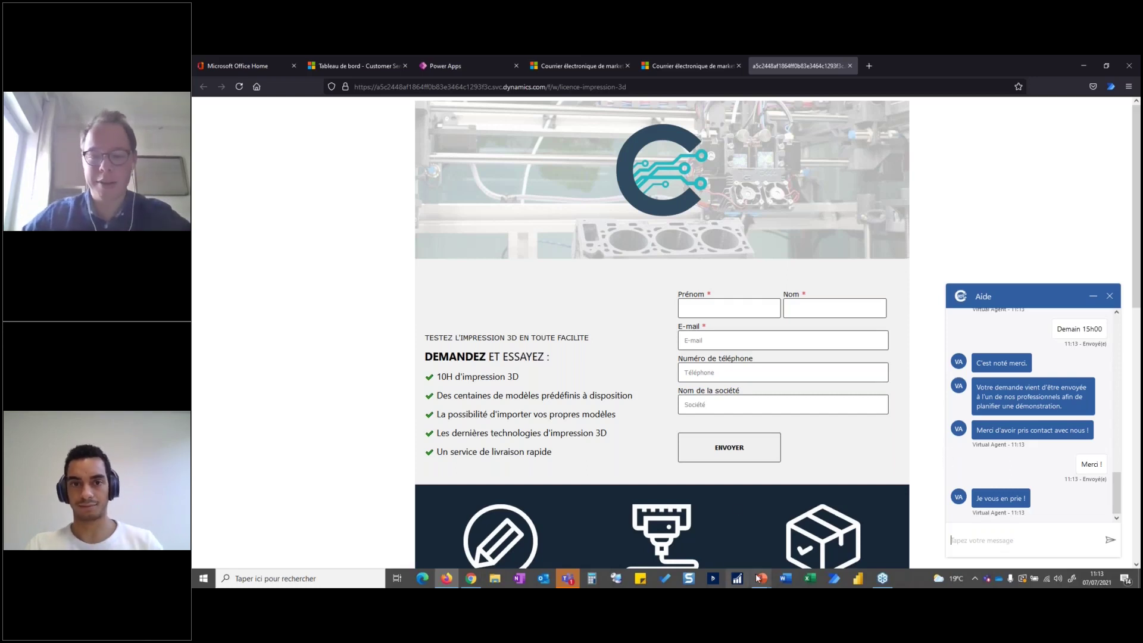
Switch to Dynamics 365, view the "Nouvelle demande de démo" task and go to its regarding opportunity, leaving the task
mouse_move(758, 578)
left_click(792, 536)
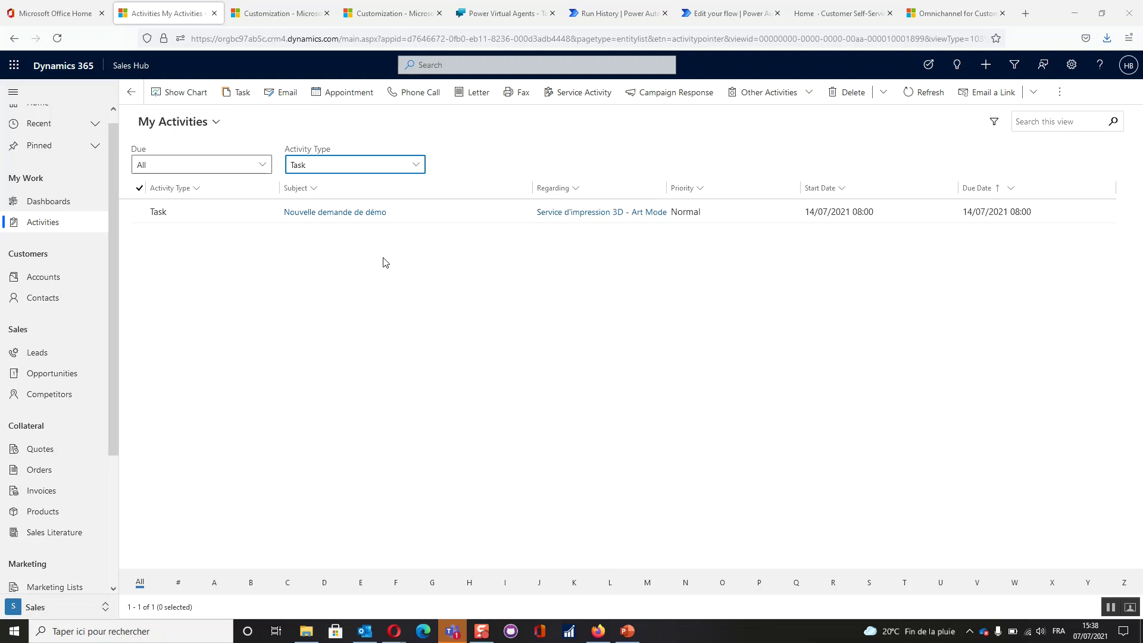
left_click(357, 222)
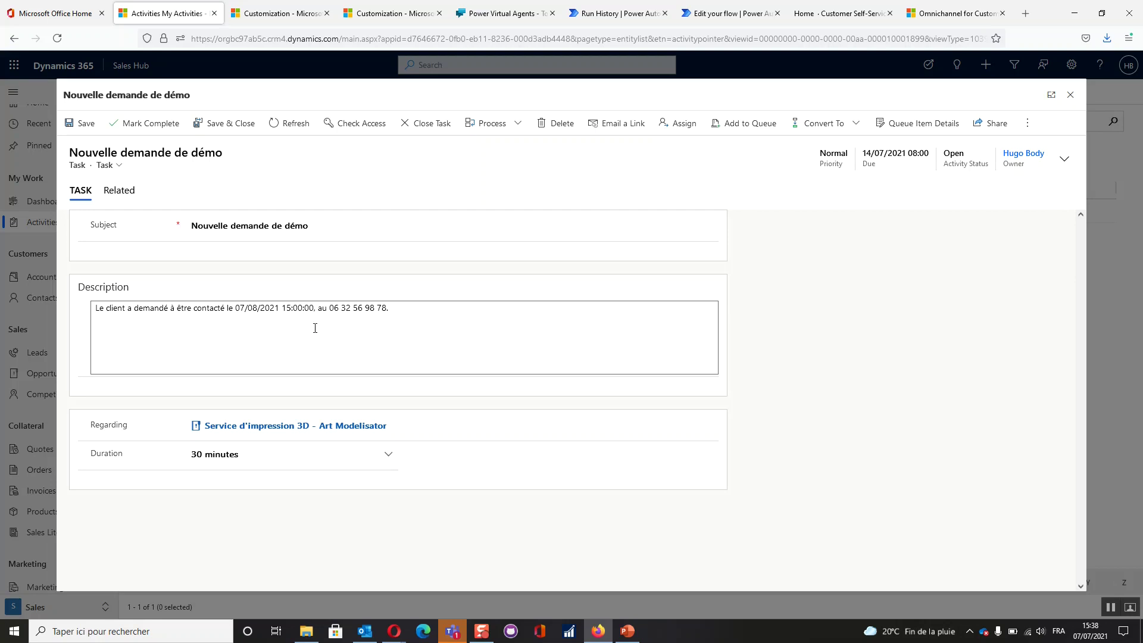
left_click(297, 426)
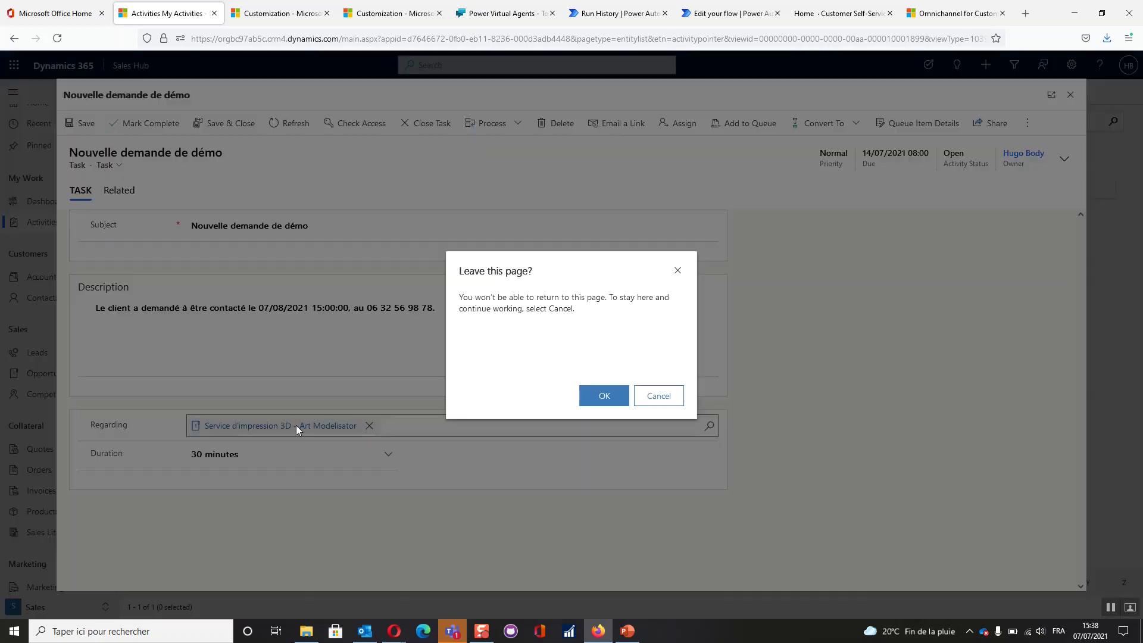
left_click(605, 397)
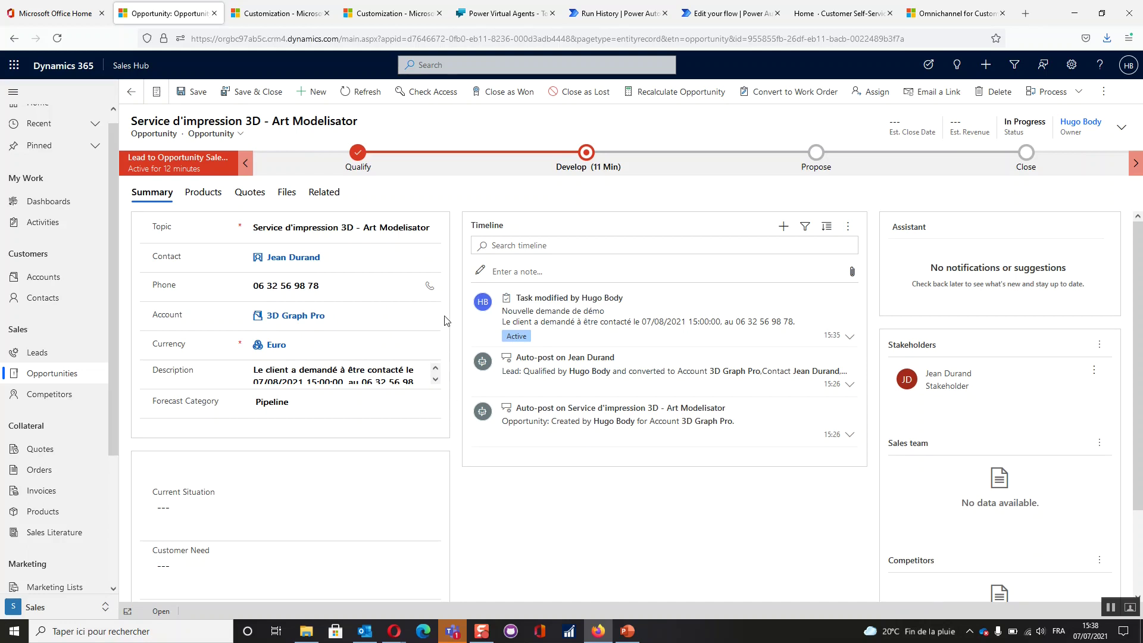
Create a phone call from the opportunity's phone number with subject "Demo" and description "validation de la démo", pick its duration and save it
left_click(430, 287)
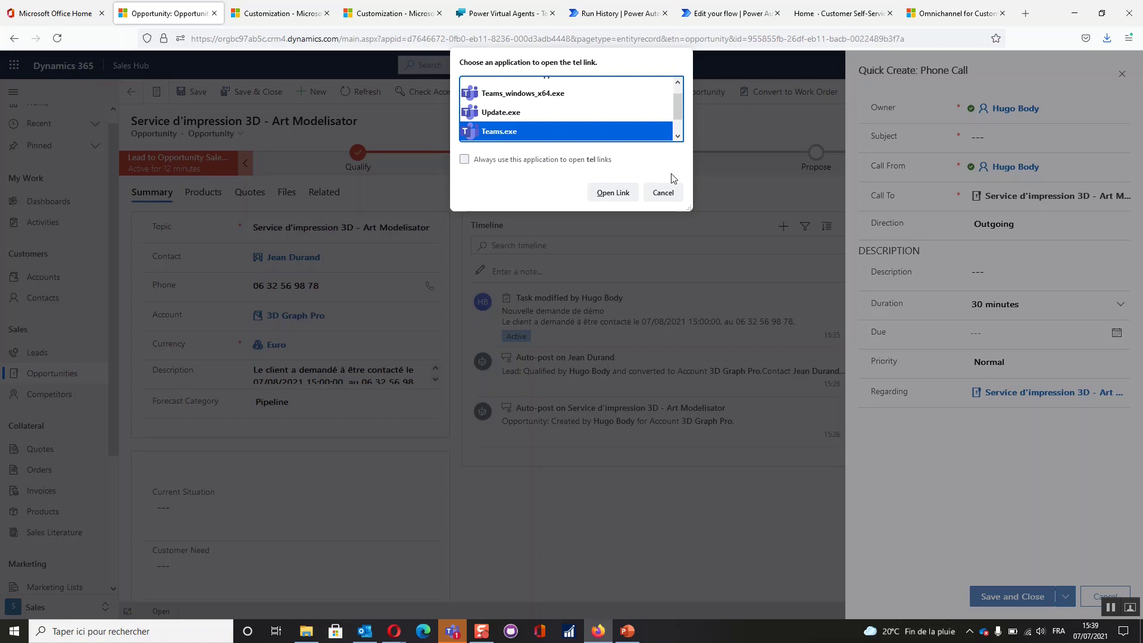
left_click(663, 192)
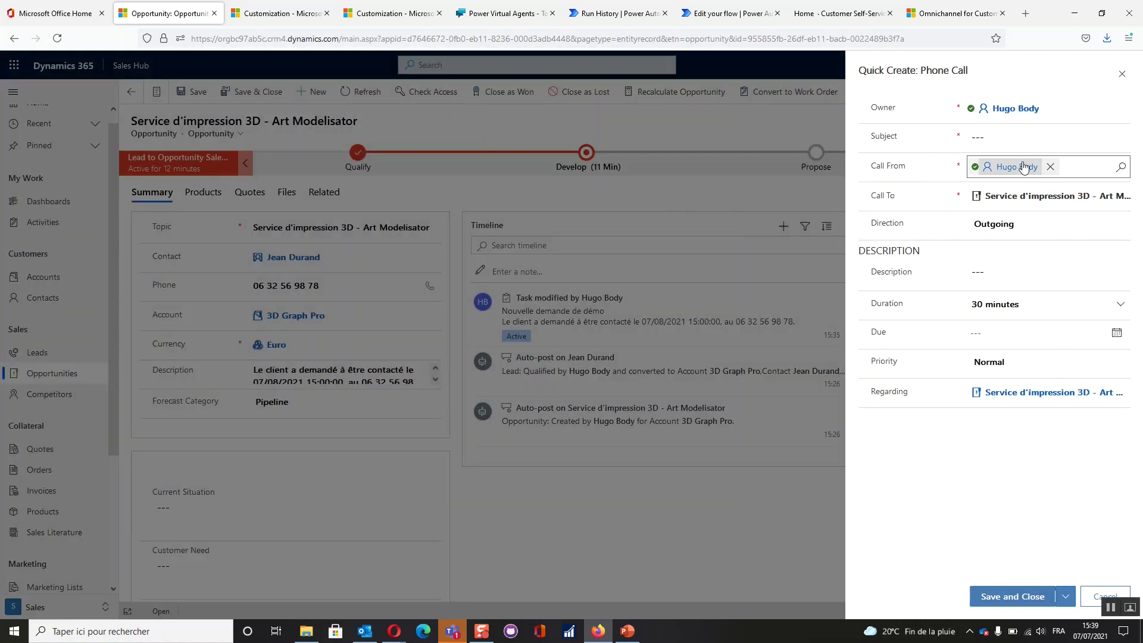
left_click(992, 136)
type("Demo")
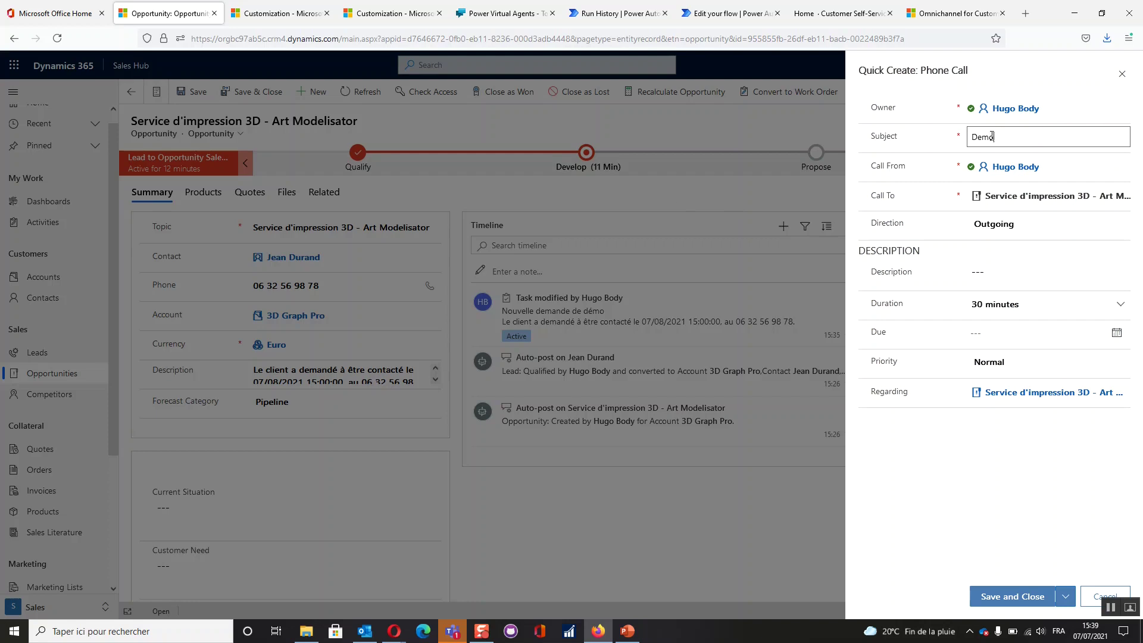
left_click(992, 278)
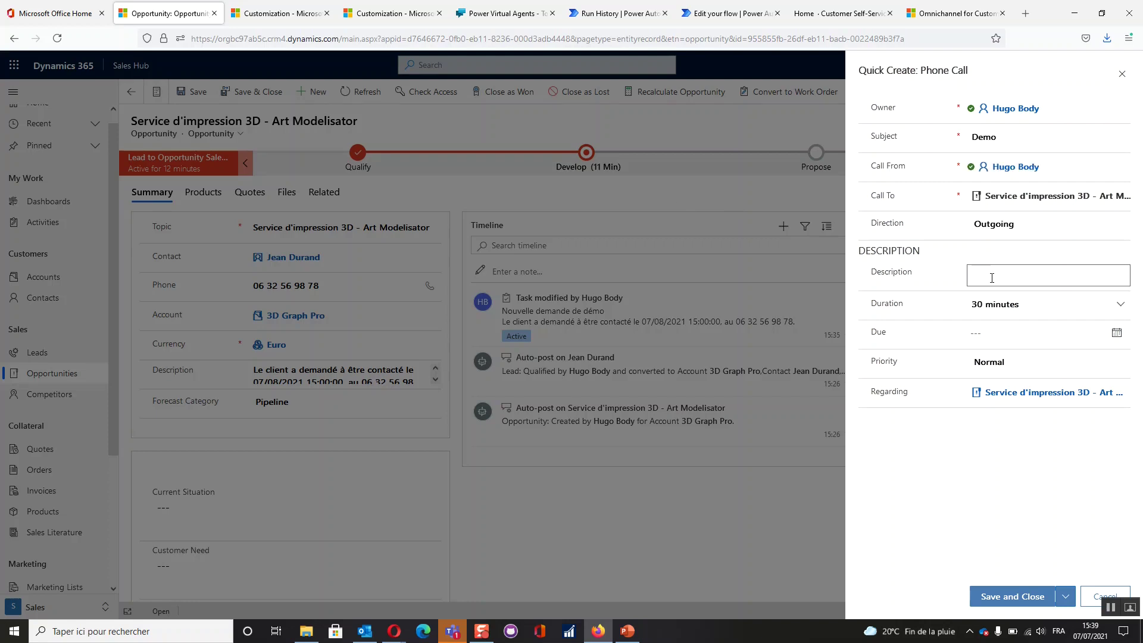
type("validation de la démo")
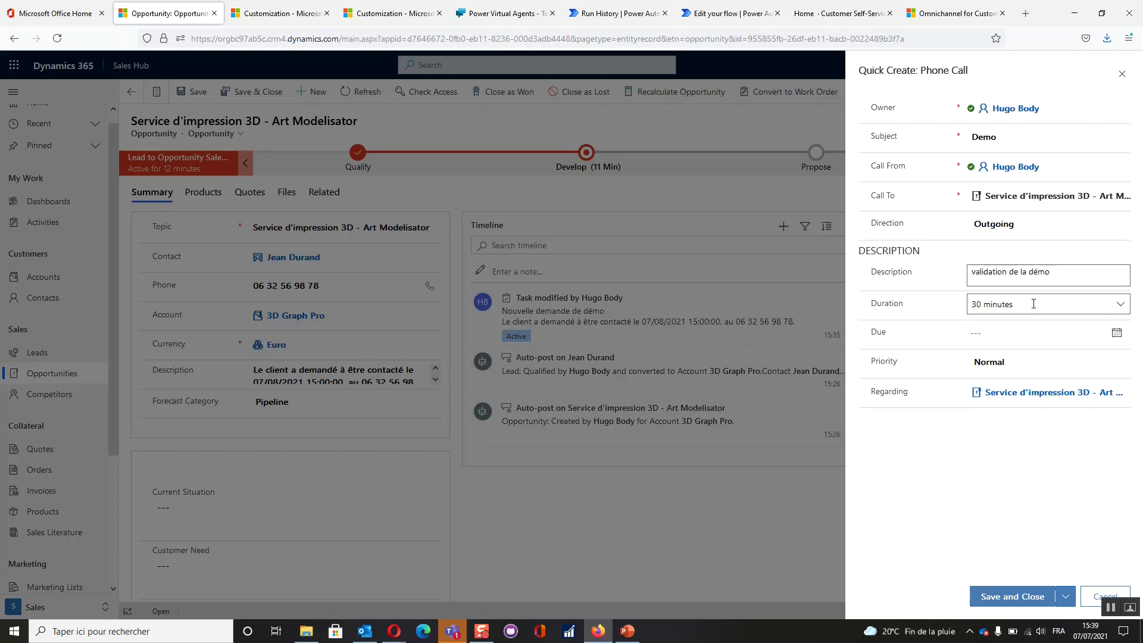
left_click(1119, 307)
left_click(1045, 327)
left_click(989, 598)
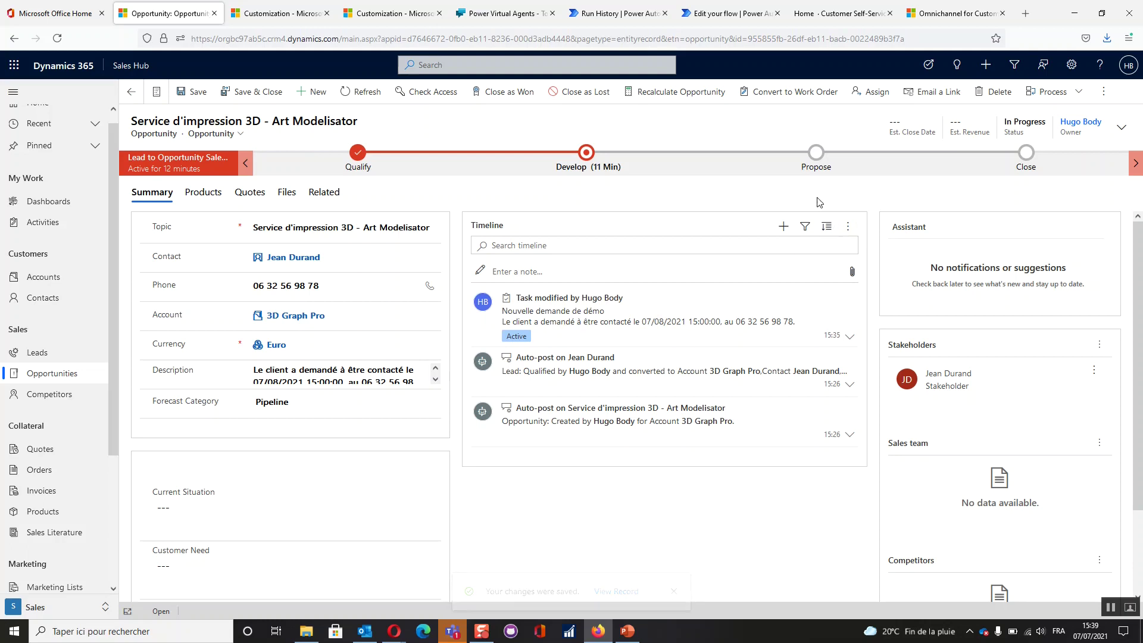
Start a new appointment from the opportunity's timeline with the subject "Demo impression 3D"
left_click(785, 229)
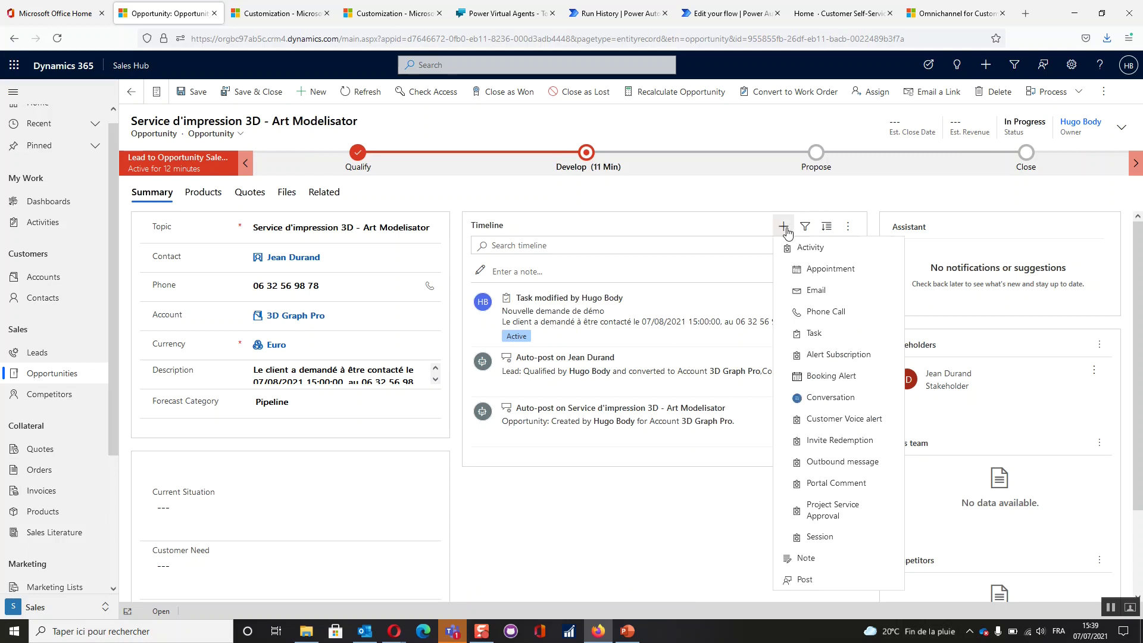
left_click(830, 271)
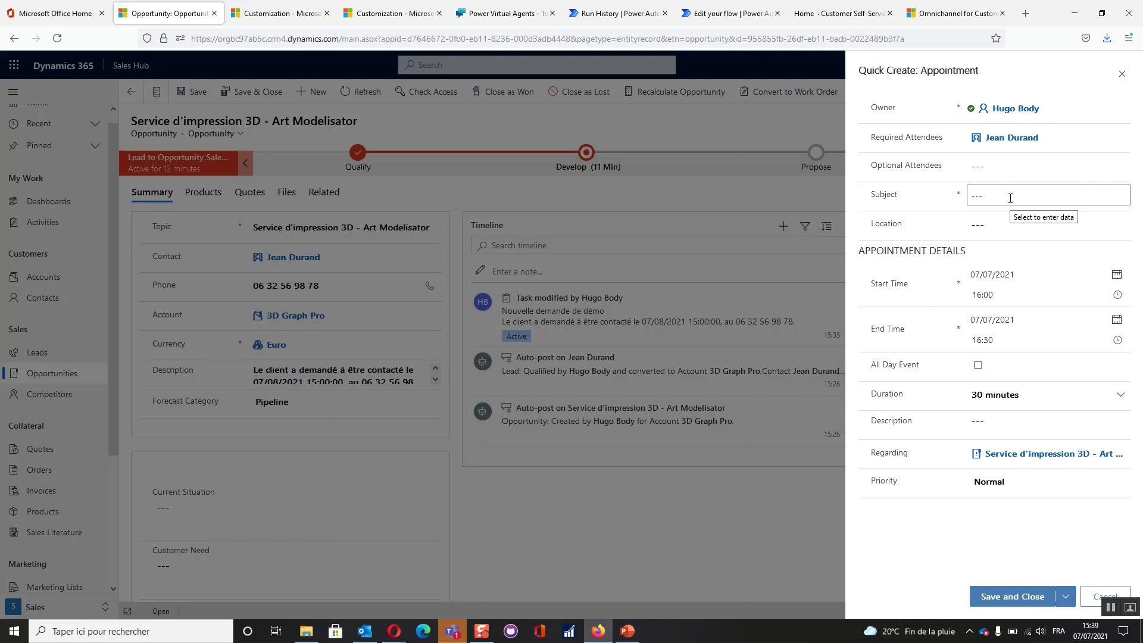
left_click(1011, 198)
type("Demo imp")
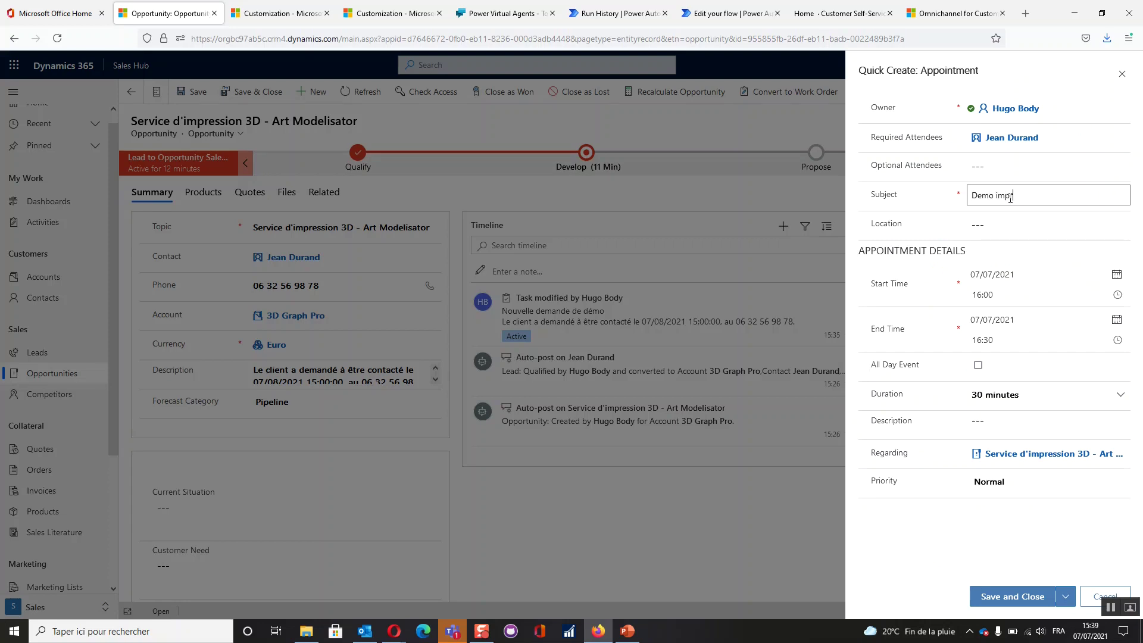
type("ressssion 3D")
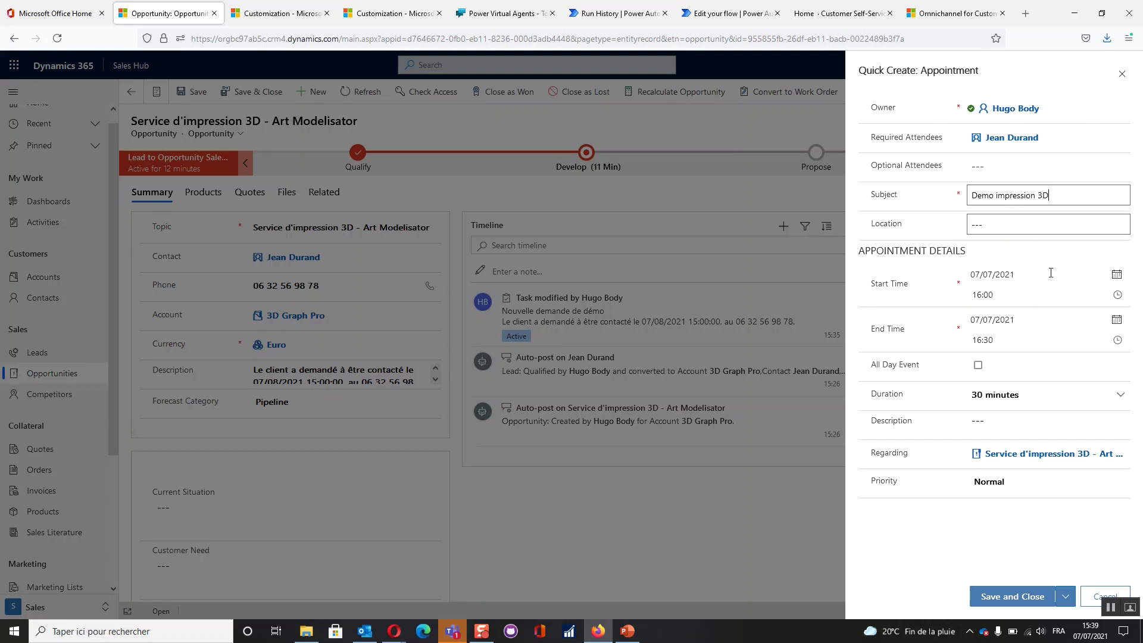
Schedule the appointment to start on 08/07/2021 at 15:00 and save it
left_click(1117, 276)
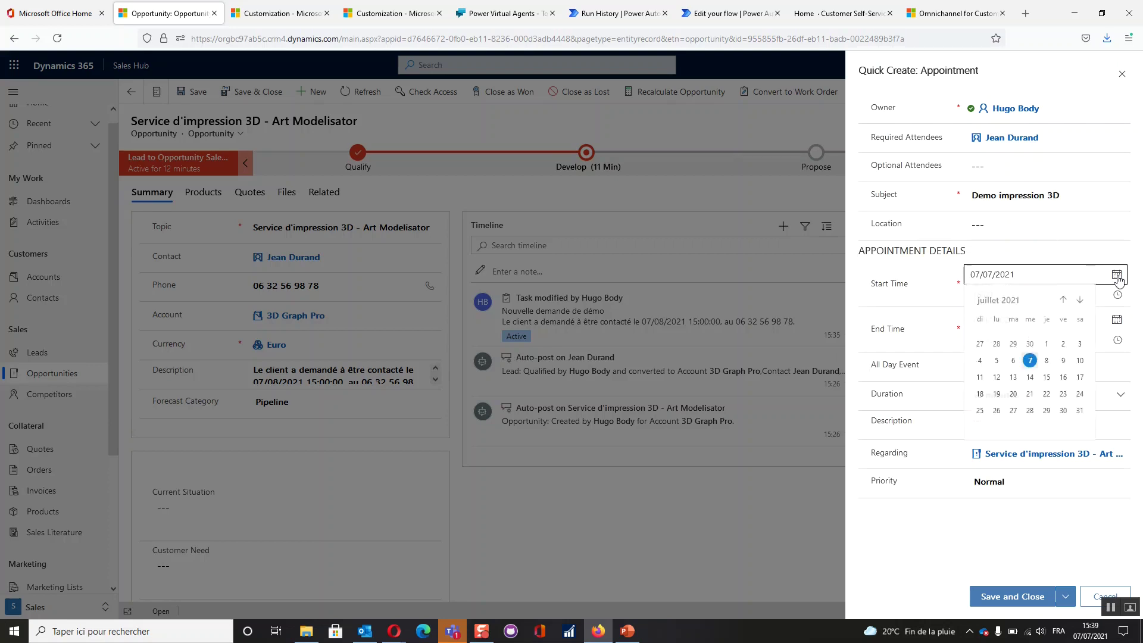
left_click(1048, 361)
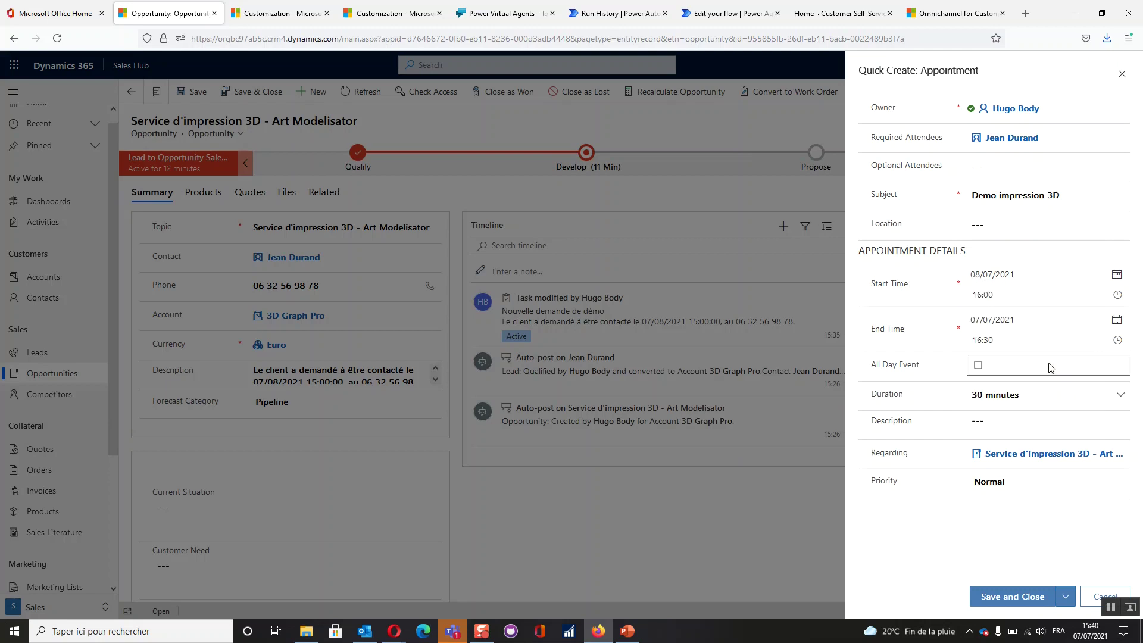
left_click(1118, 294)
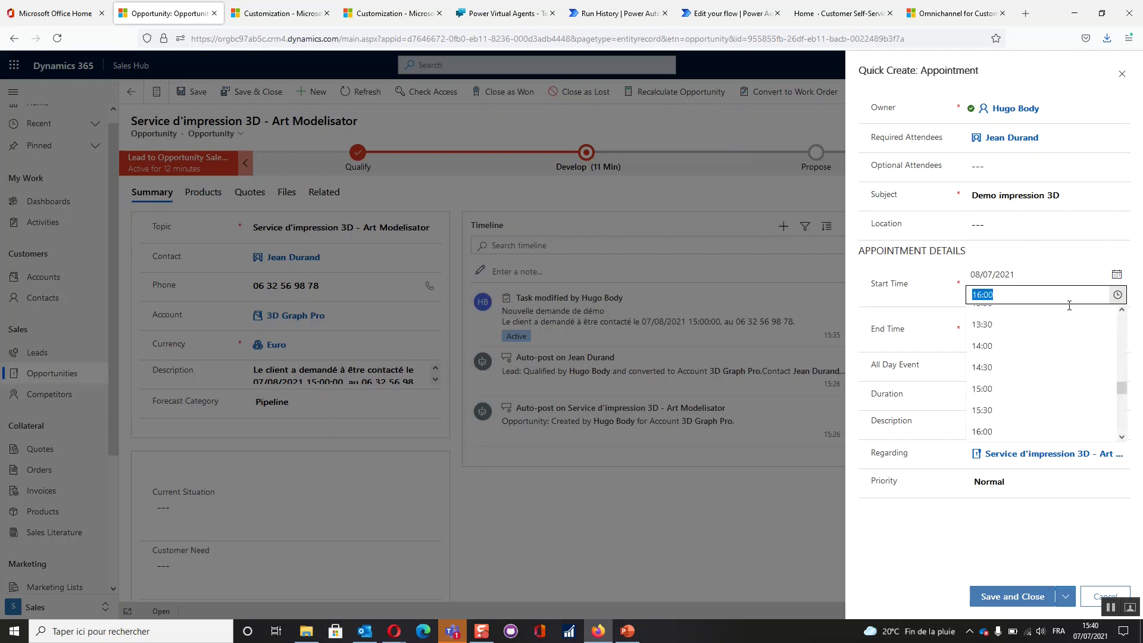
left_click(988, 387)
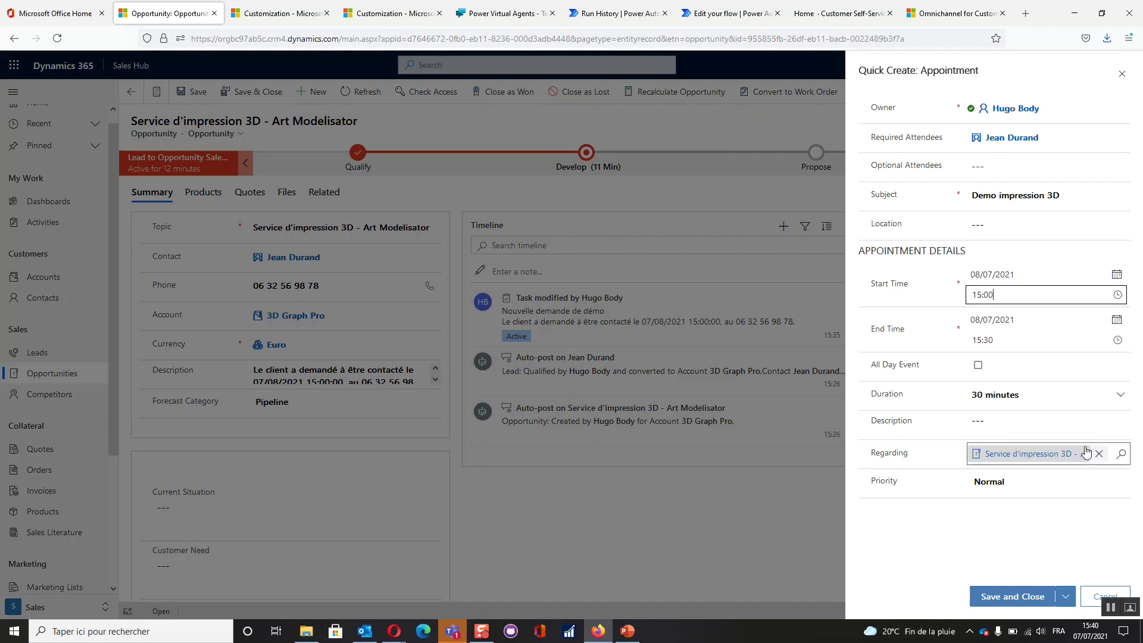
left_click(1003, 596)
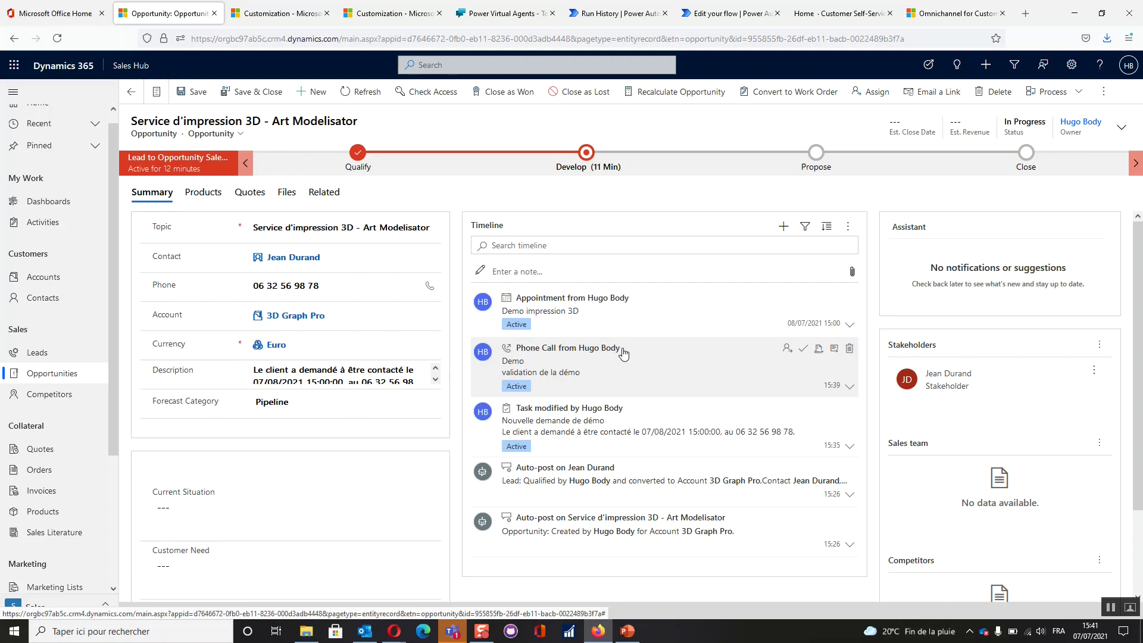
Mark "Client identifié" and "Essai de 10h engagé" as completed in the Develop stage and advance the opportunity to Propose
left_click(585, 153)
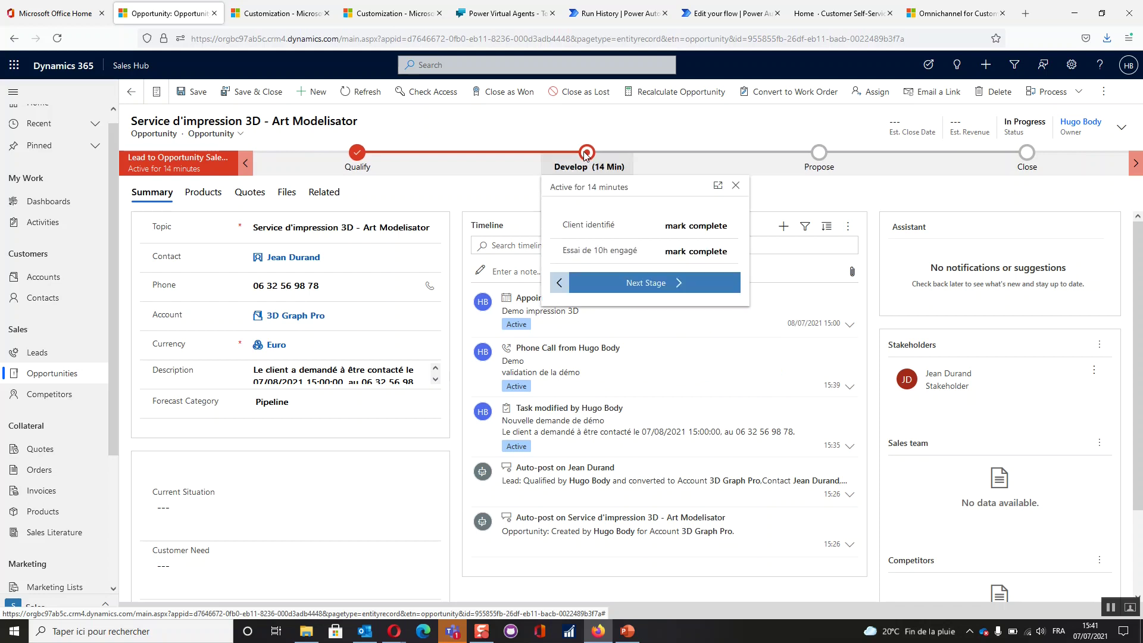
left_click(689, 230)
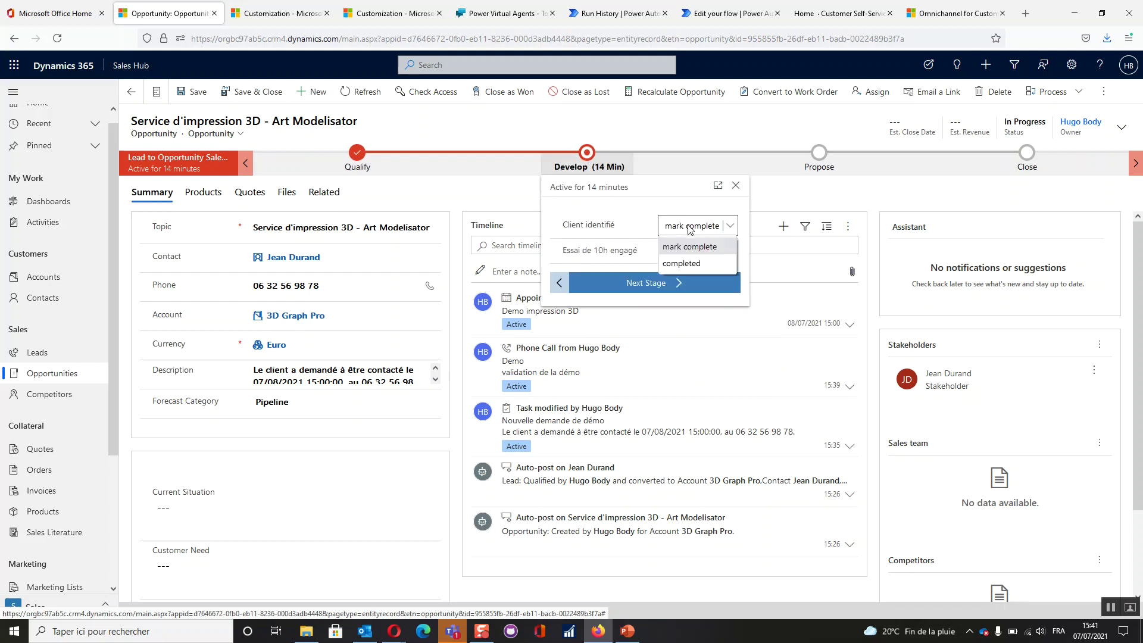
left_click(679, 260)
left_click(694, 251)
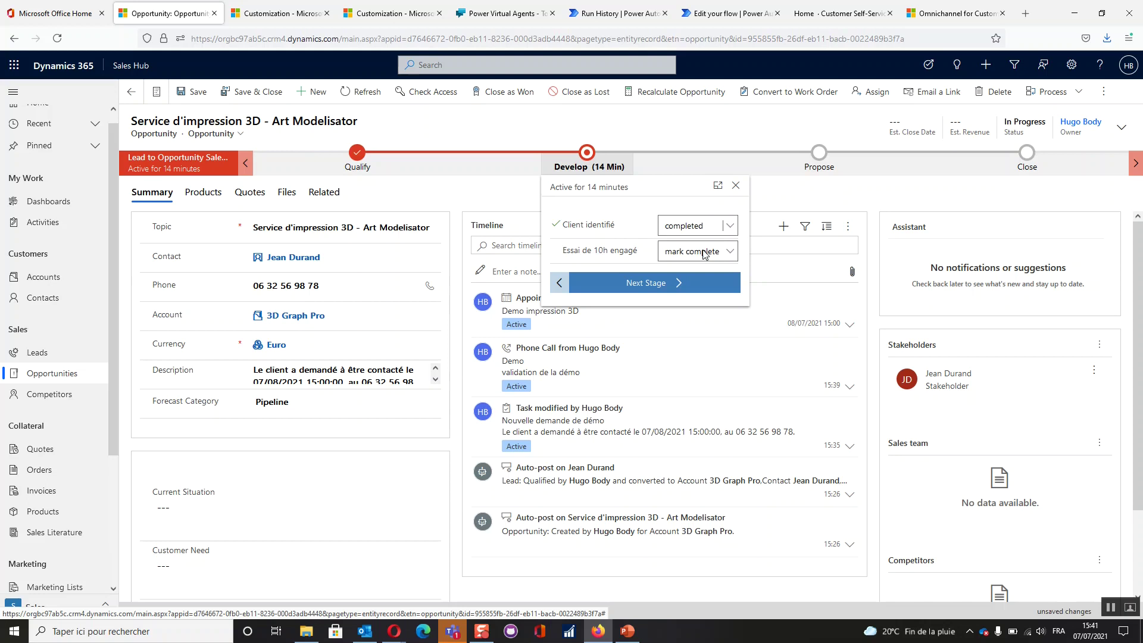
left_click(682, 289)
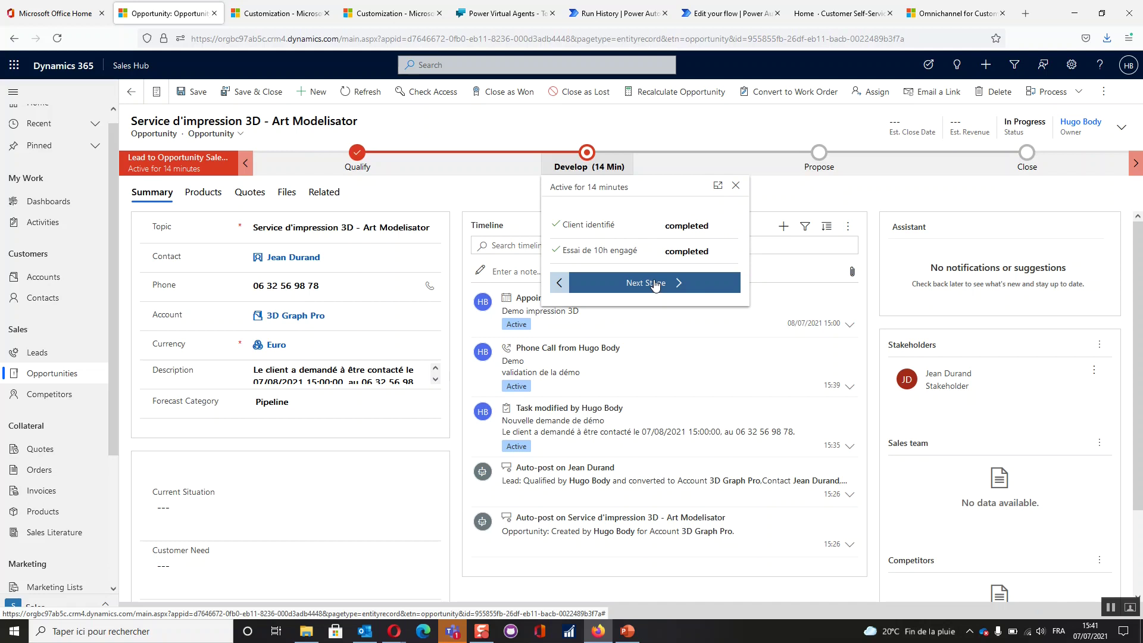
left_click(655, 284)
Set the price list for the opportunity's products to "Service d'impression 3D"
left_click(205, 194)
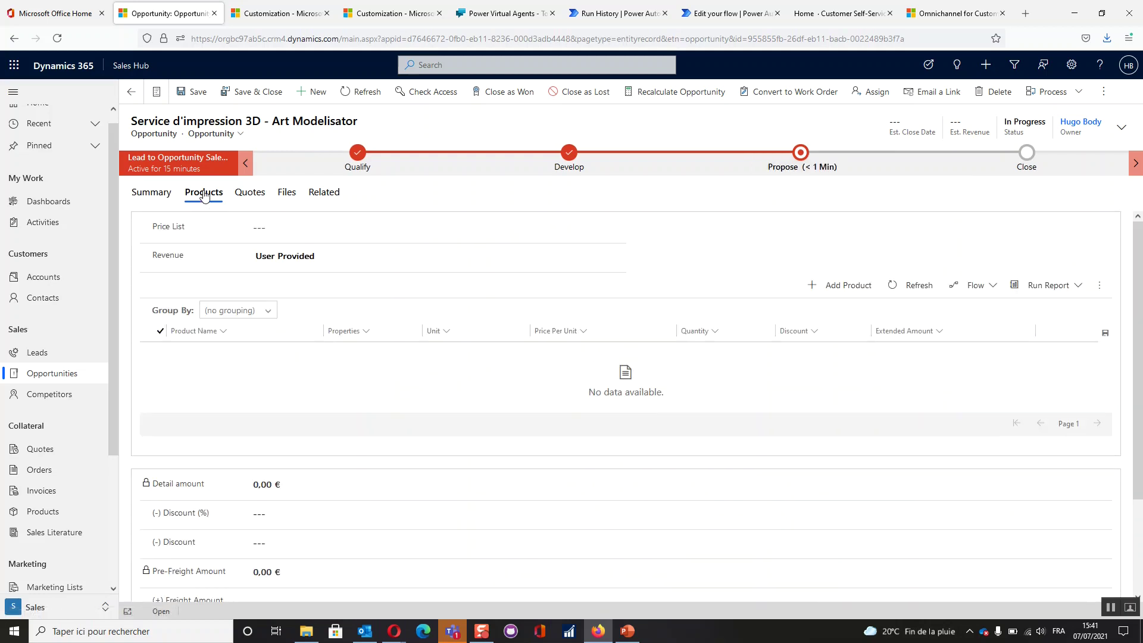
left_click(592, 229)
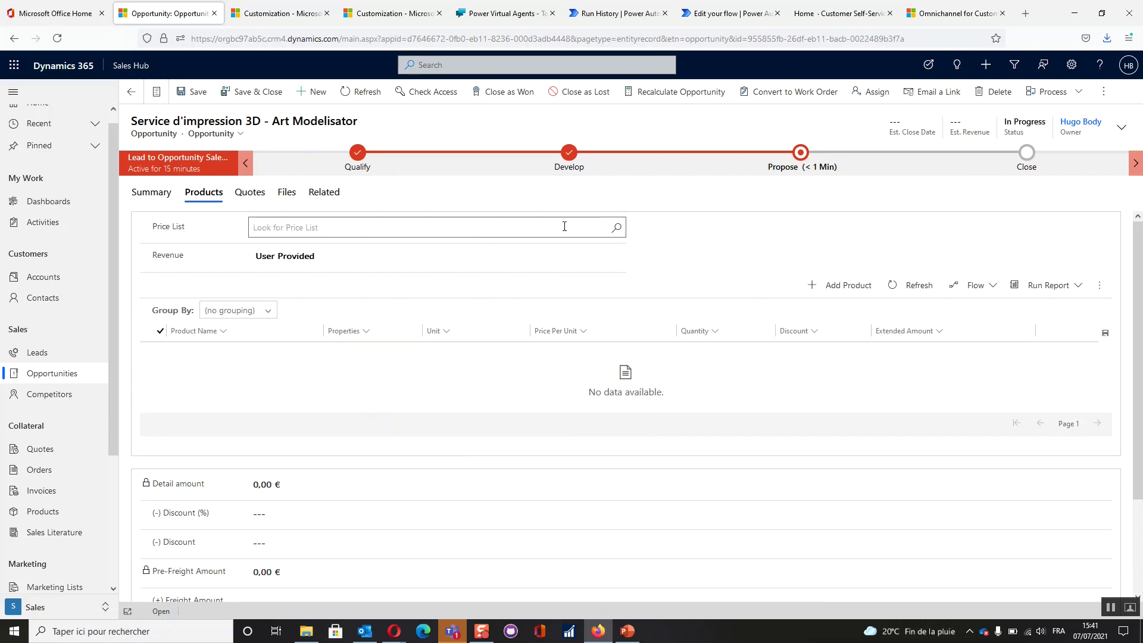
left_click(618, 233)
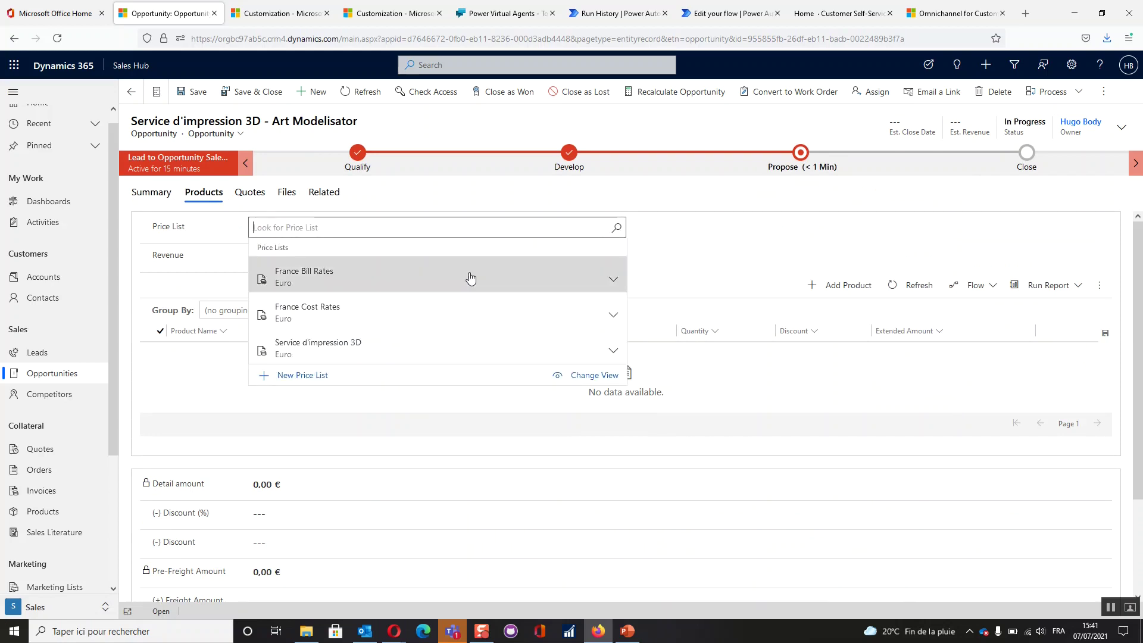
left_click(390, 349)
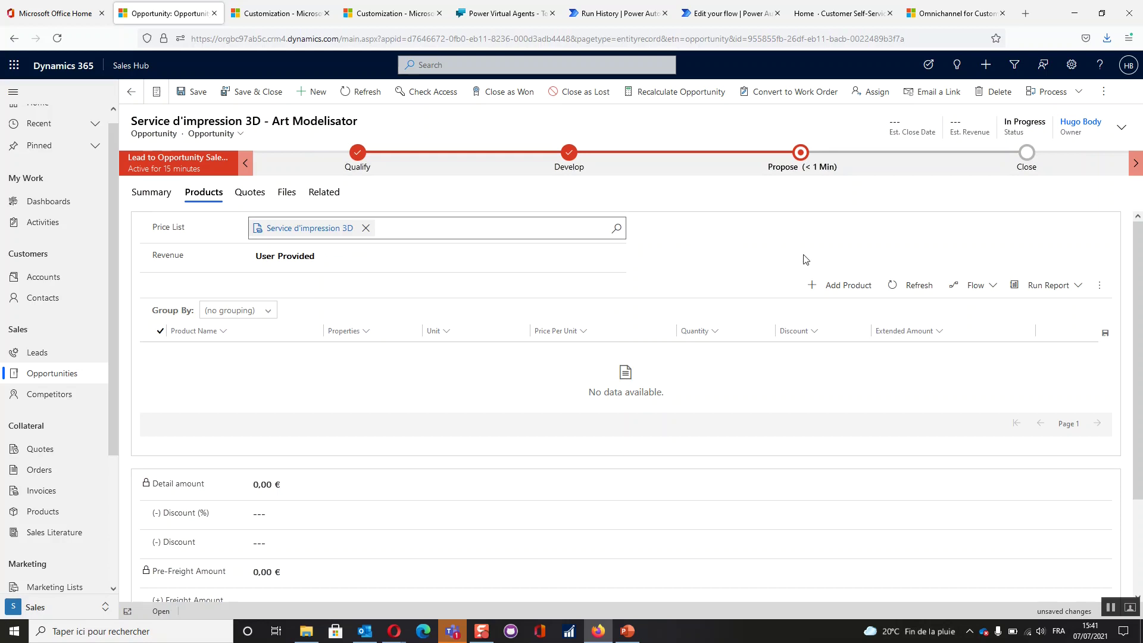
Start a new opportunity line using the existing product "Service d'impression 3D : Full Unlimited"
left_click(842, 289)
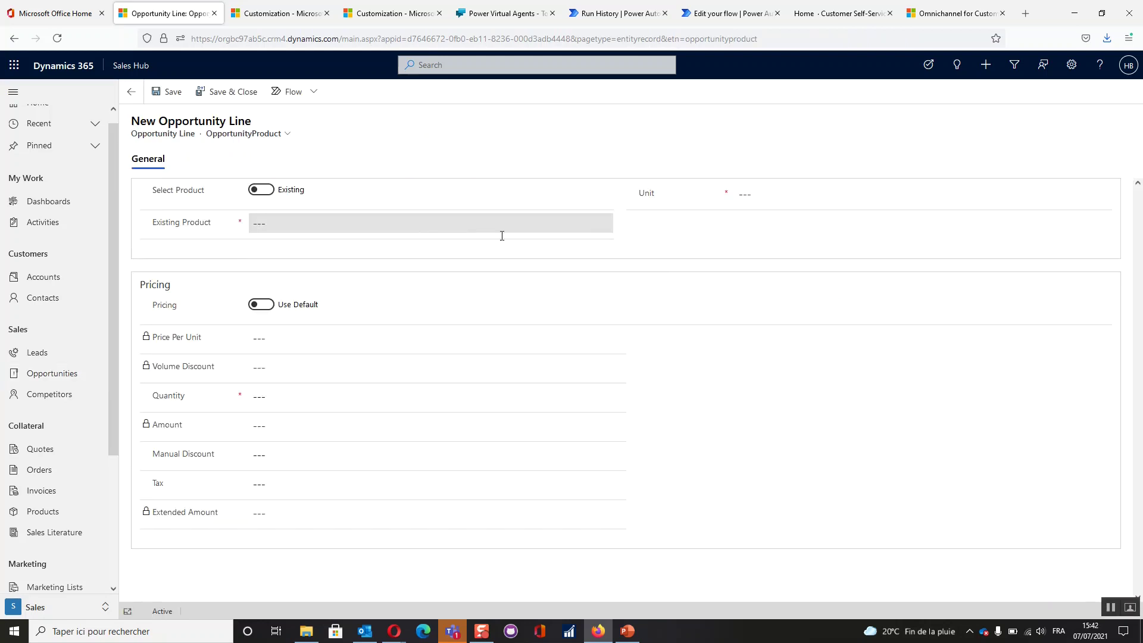
left_click(607, 224)
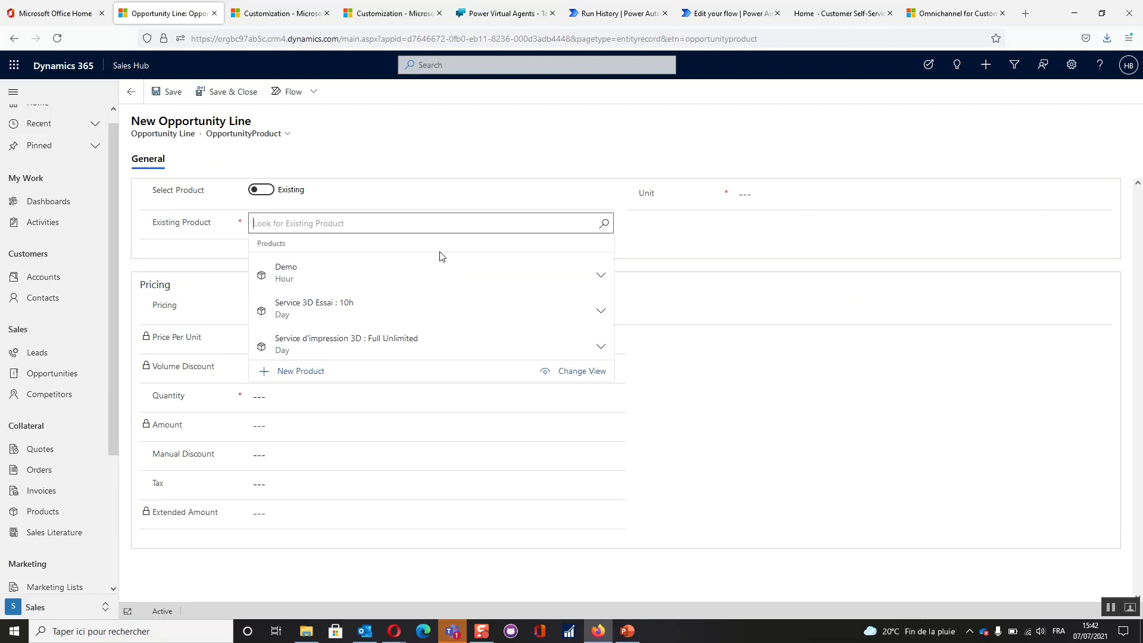
left_click(343, 346)
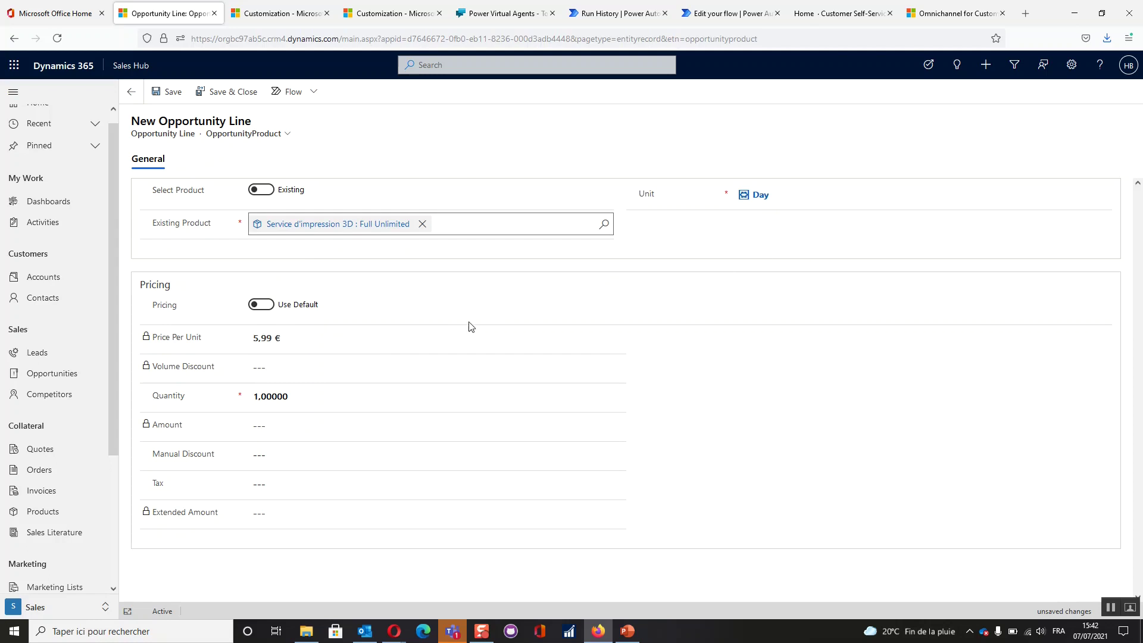
Set the quantity of the opportunity line to 365, save it and return to the opportunity
left_click(295, 397)
key("BackSpace")
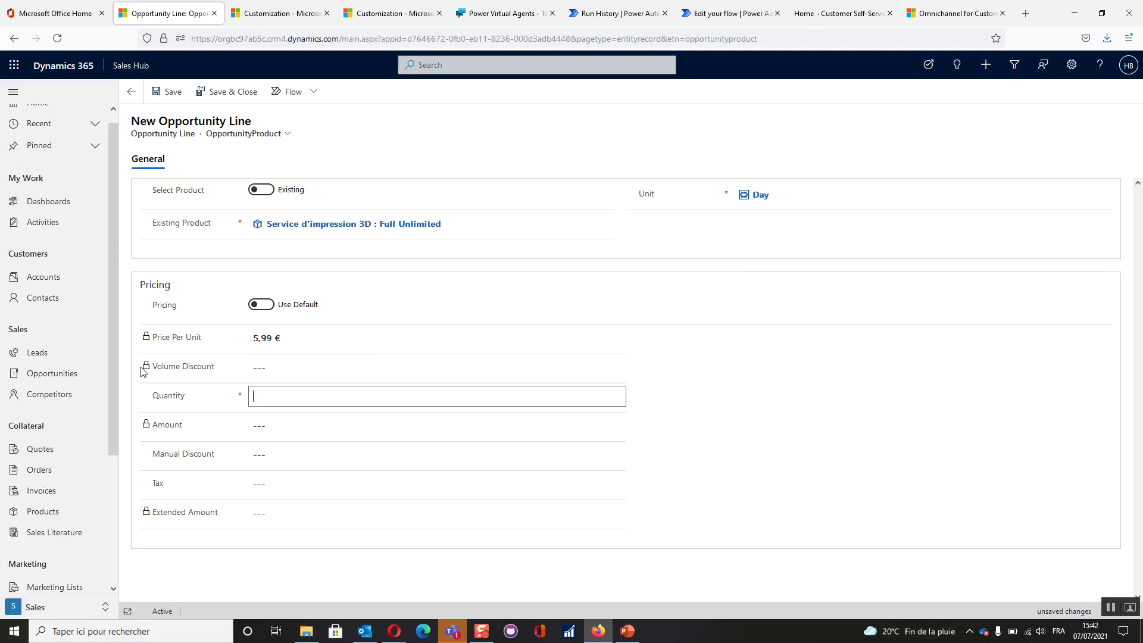
type("365")
left_click(237, 95)
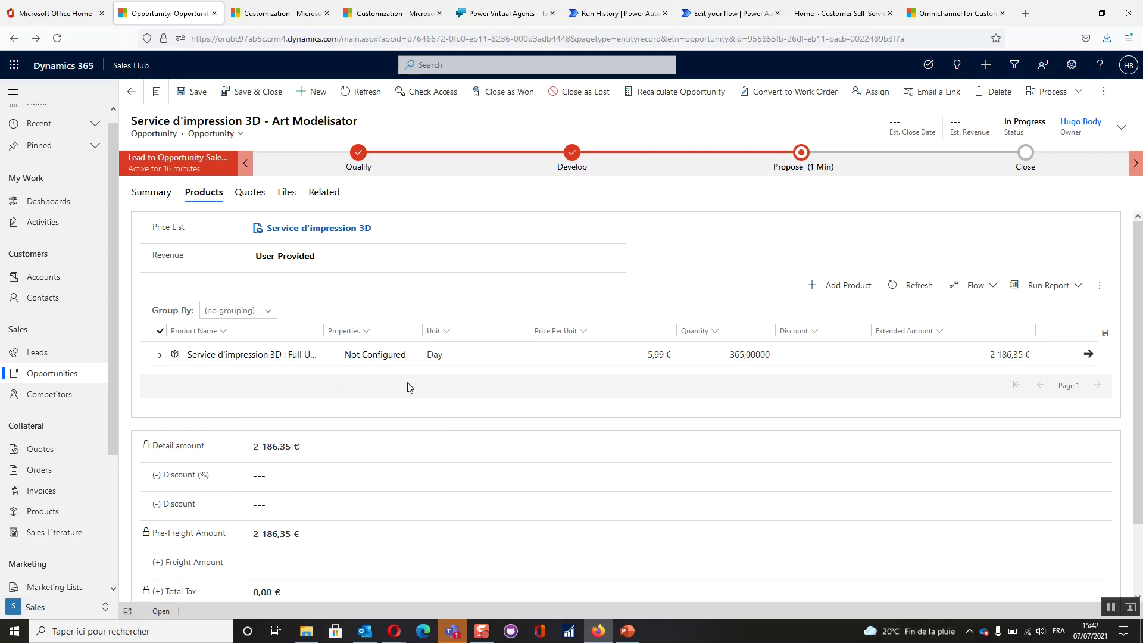
Create a new quote from the opportunity and open its PDF export using the "Contoso - QUOTE" template
left_click(156, 197)
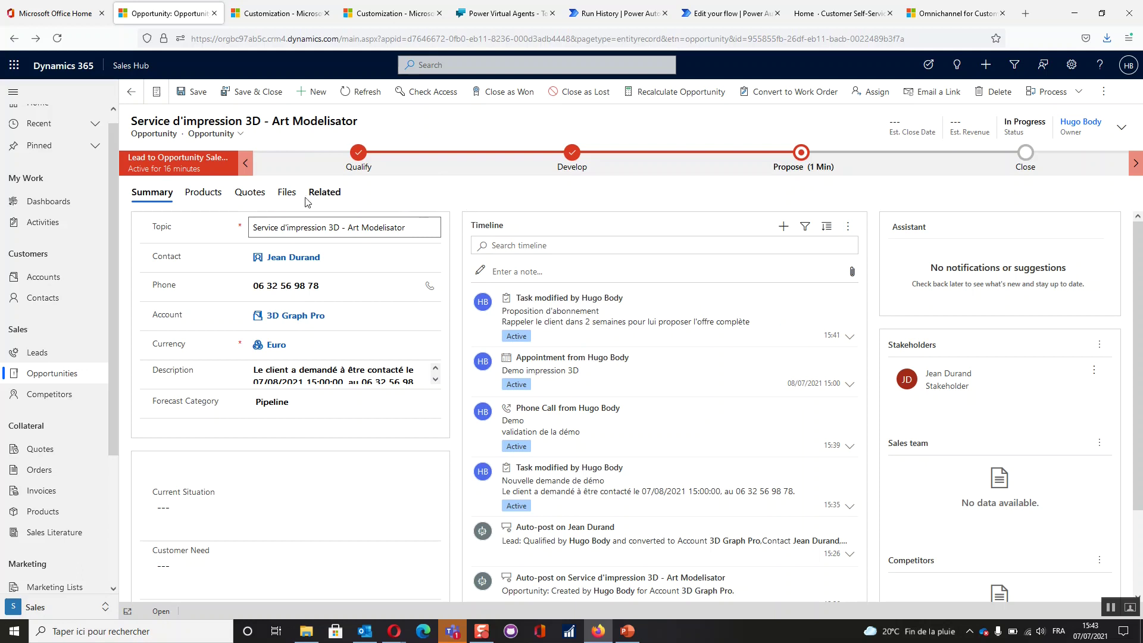
left_click(257, 203)
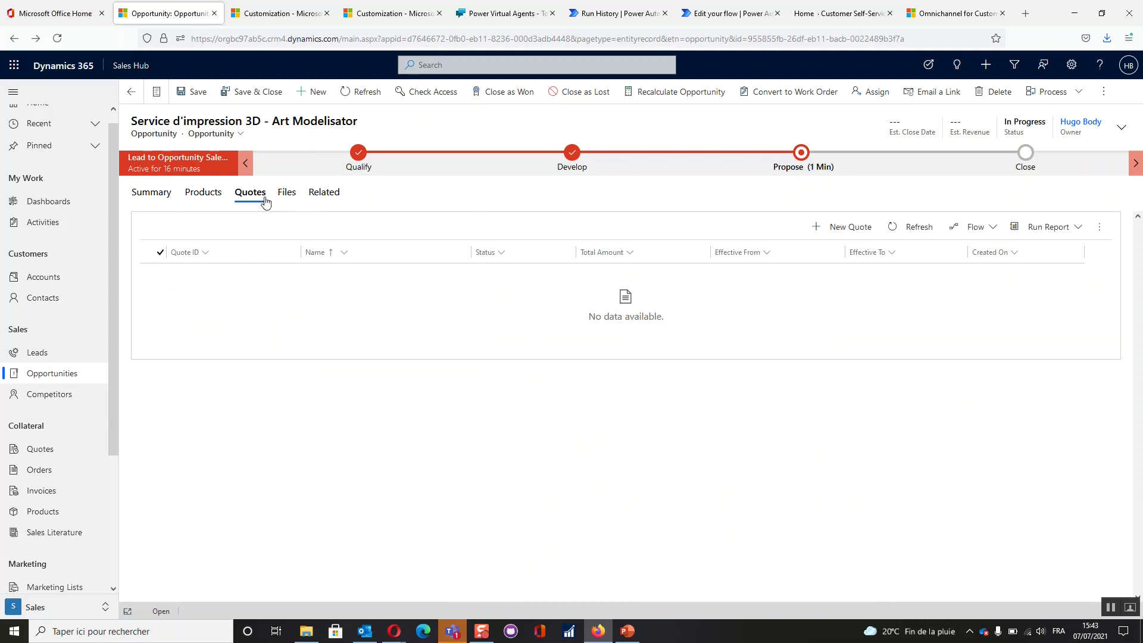
left_click(849, 235)
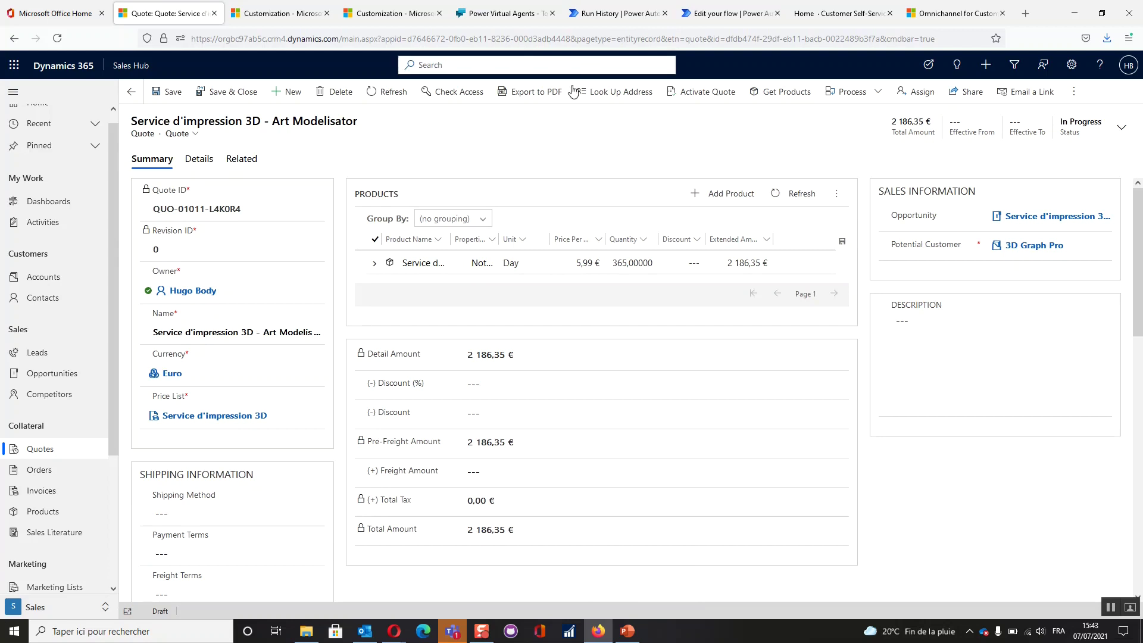
left_click(533, 102)
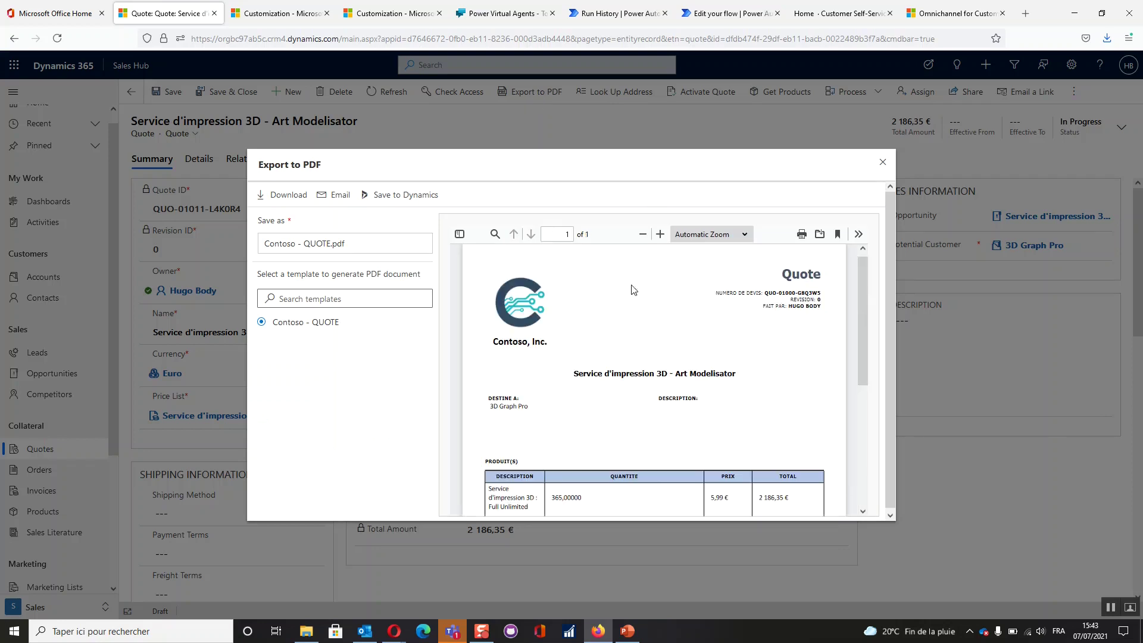
Examine the quote PDF preview, including its header, recipient, product line and totals
scroll(765, 388, "down", 1)
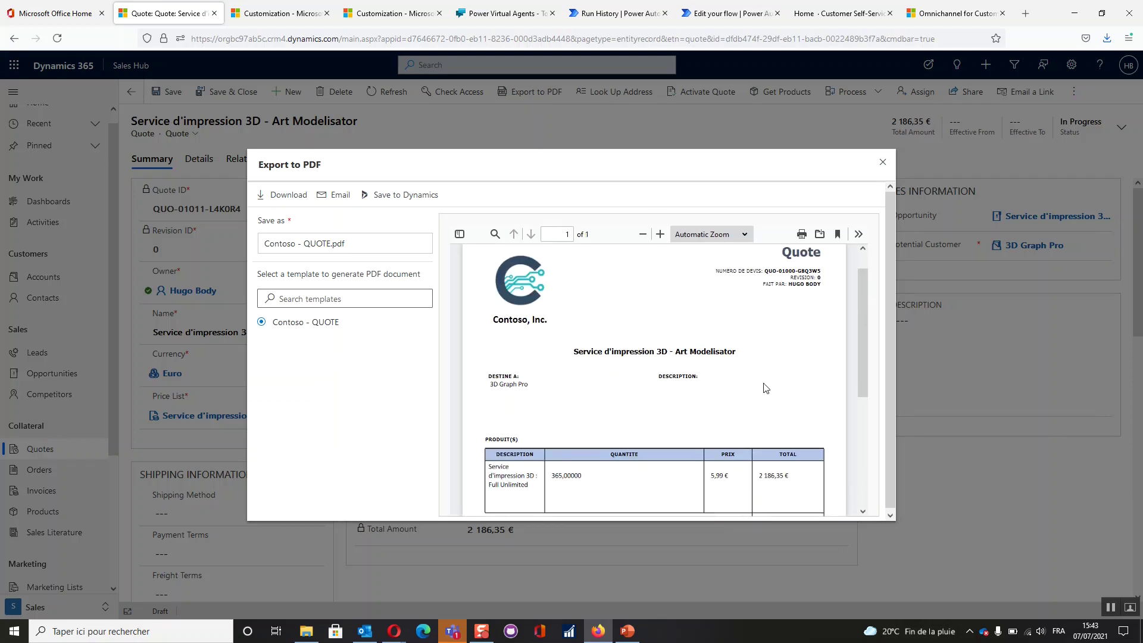
scroll(766, 389, "up", 1)
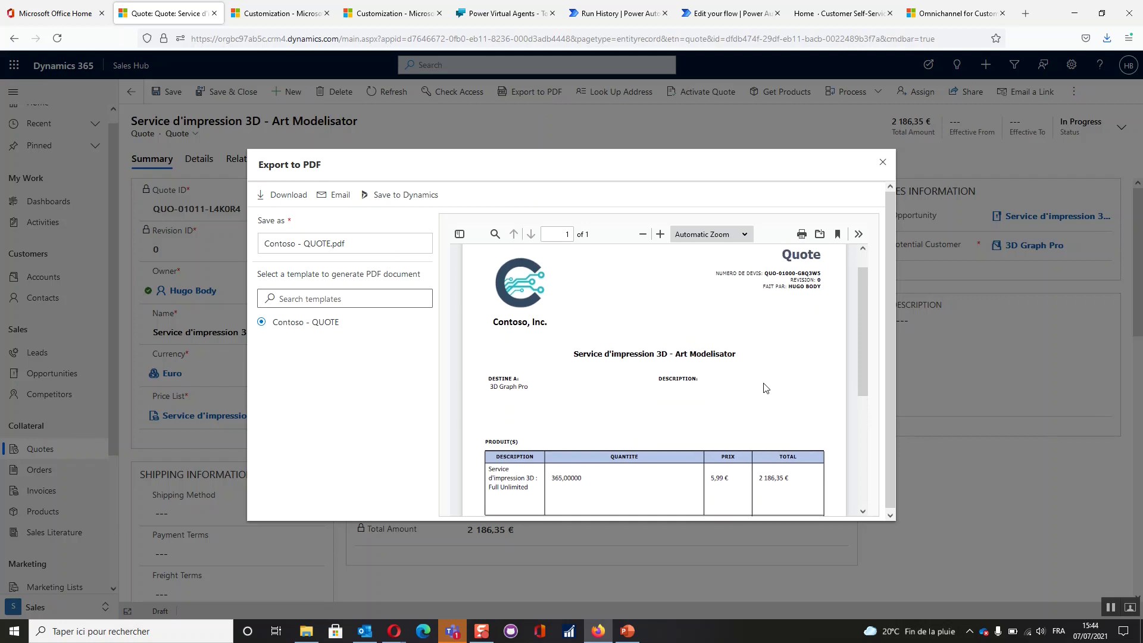
scroll(766, 389, "down", 1)
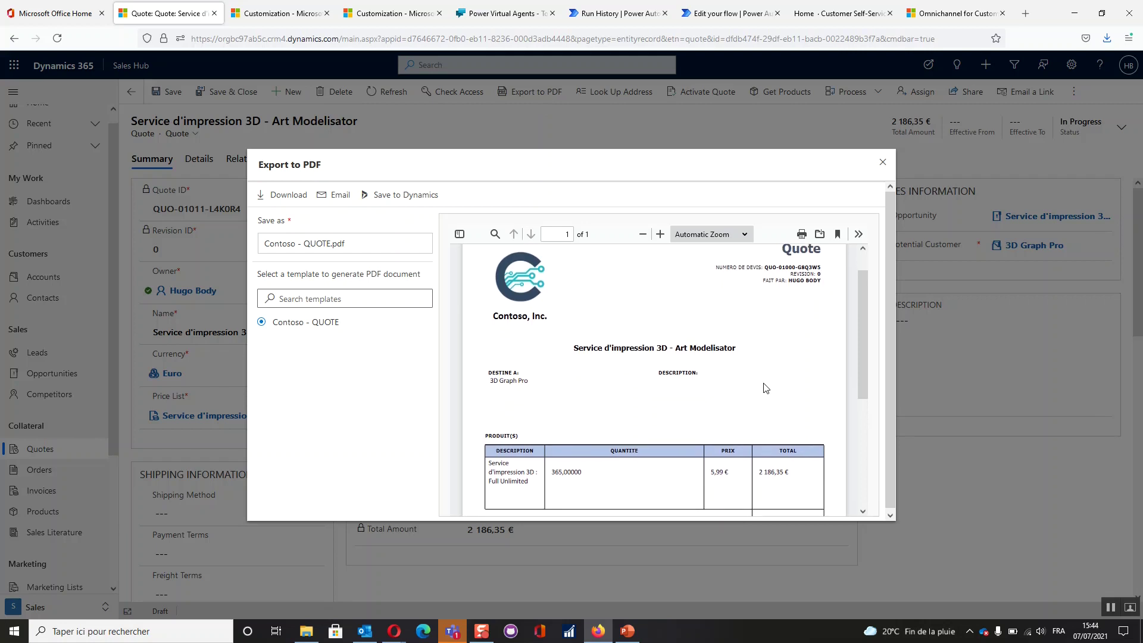
scroll(766, 388, "down", 3)
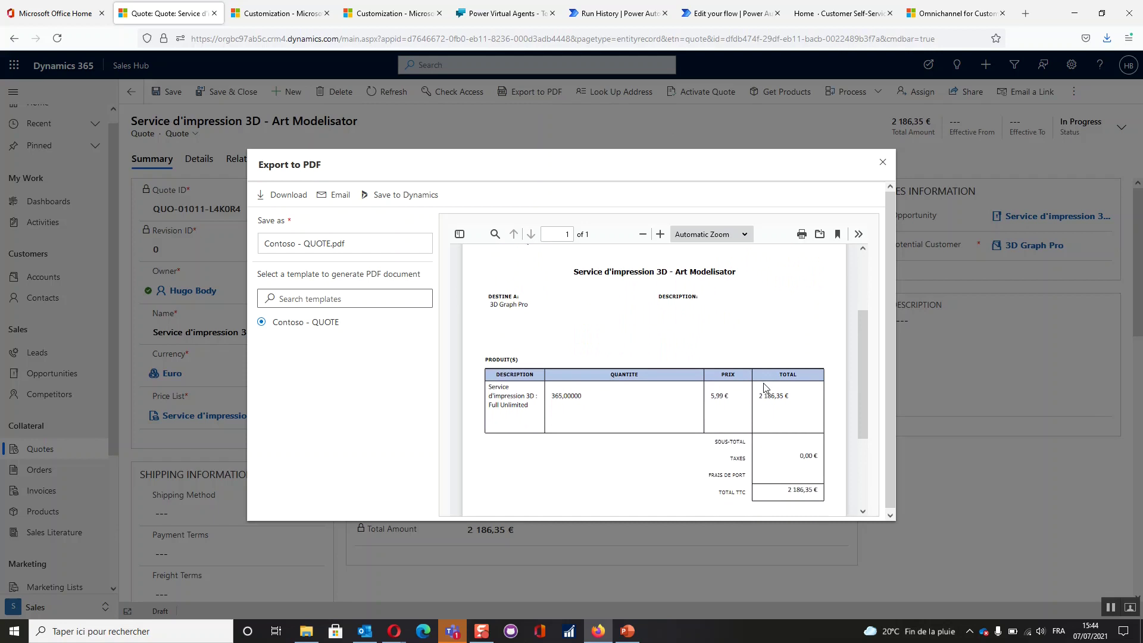
scroll(766, 389, "down", 1)
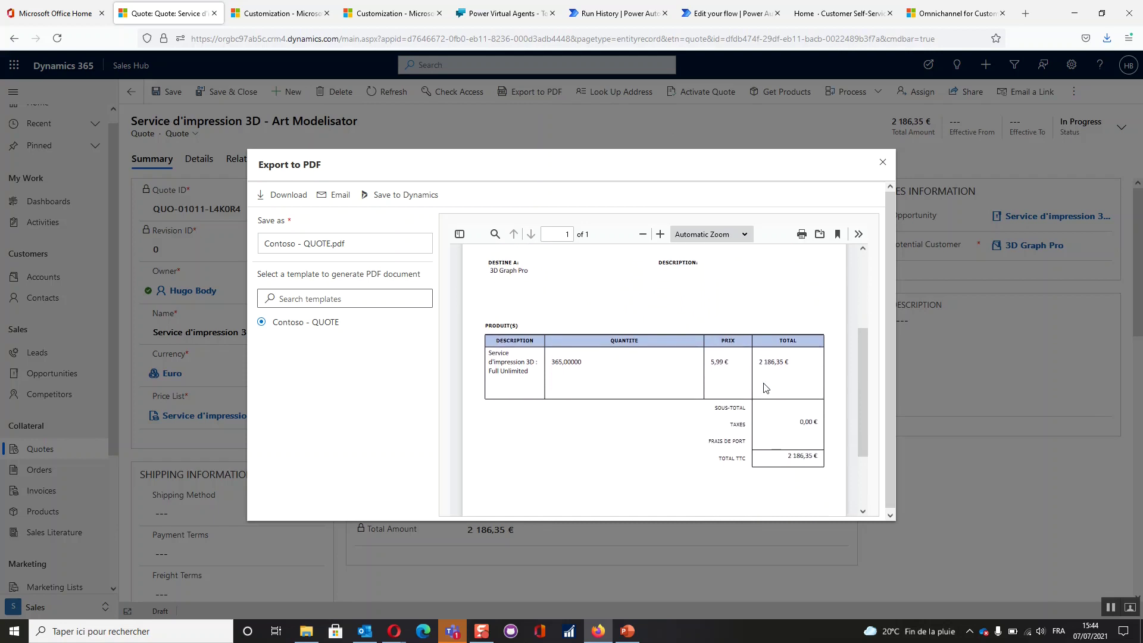
scroll(766, 389, "up", 1)
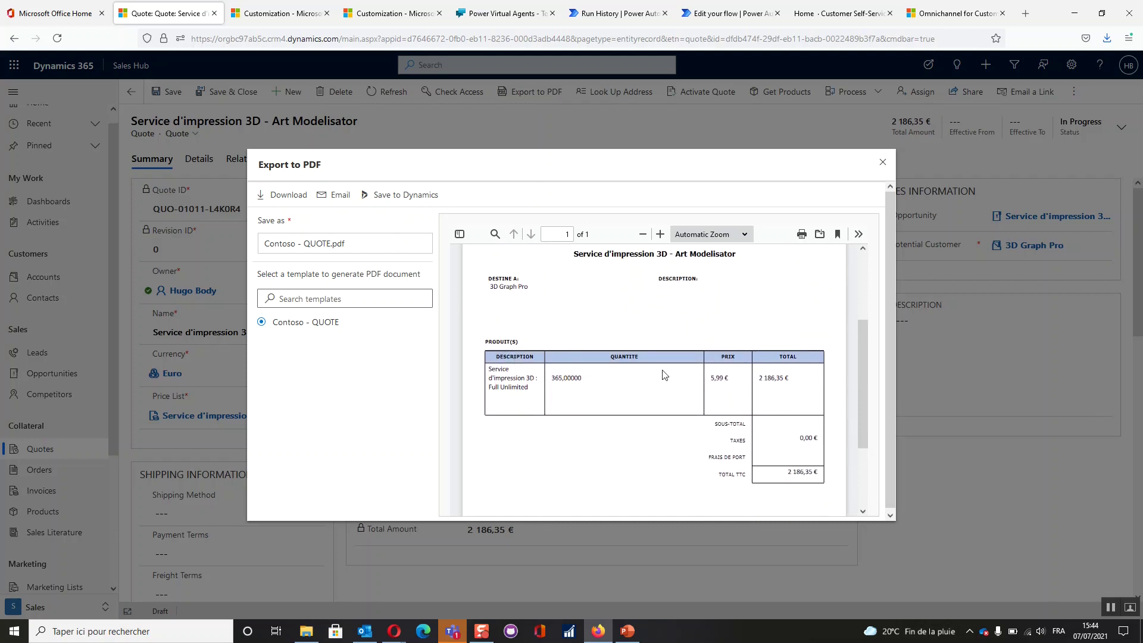
scroll(803, 437, "down", 2)
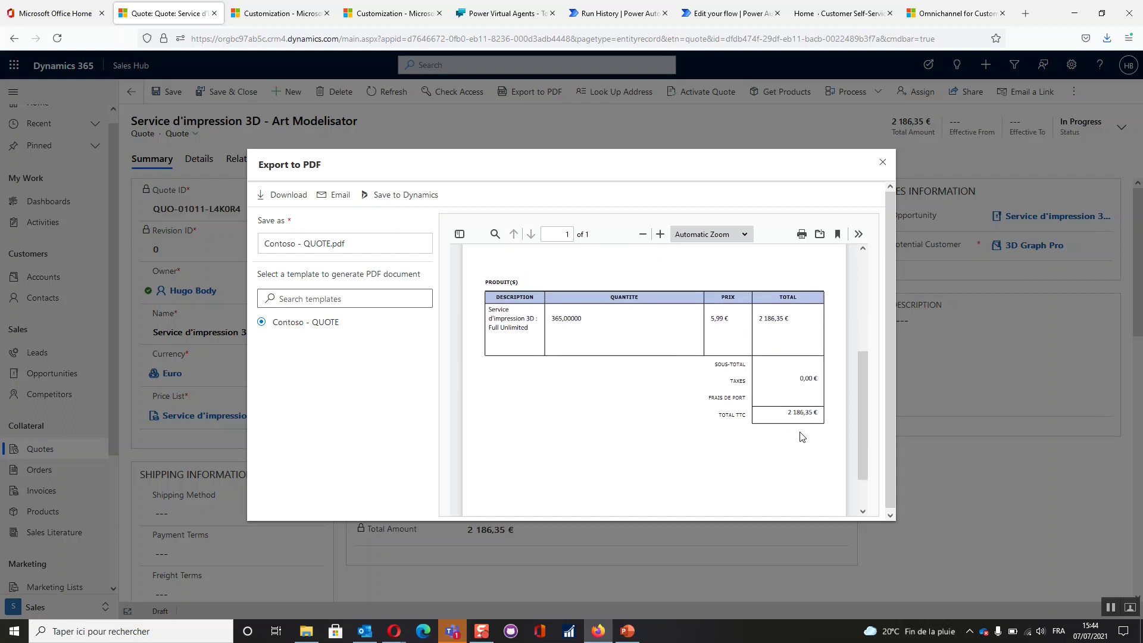
scroll(802, 437, "up", 5)
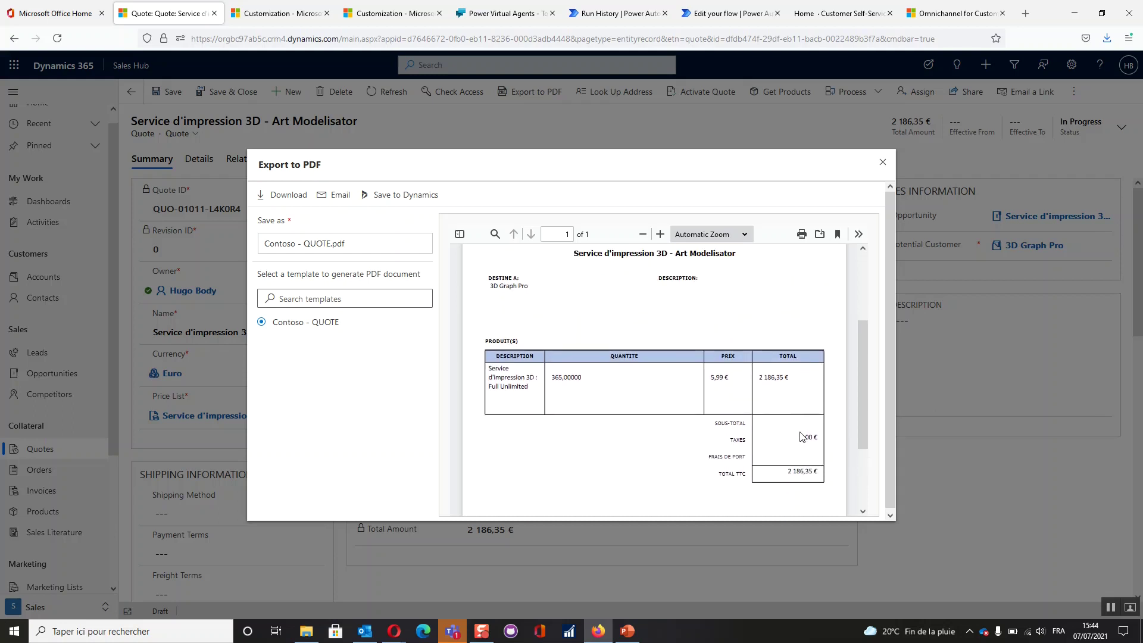
scroll(798, 434, "down", 5)
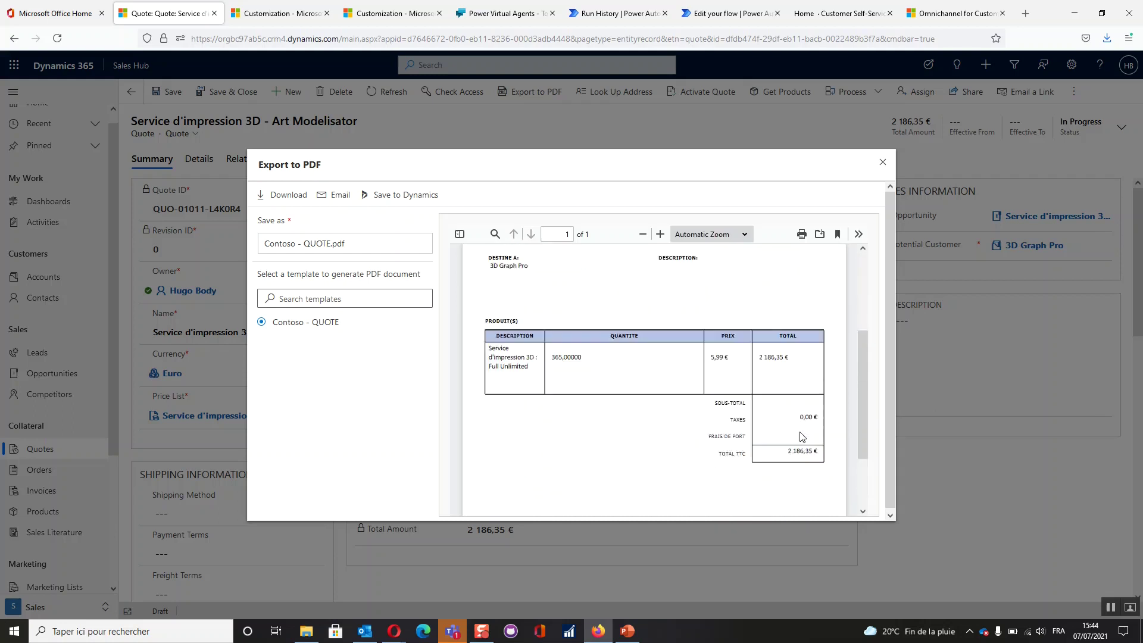
scroll(798, 434, "up", 4)
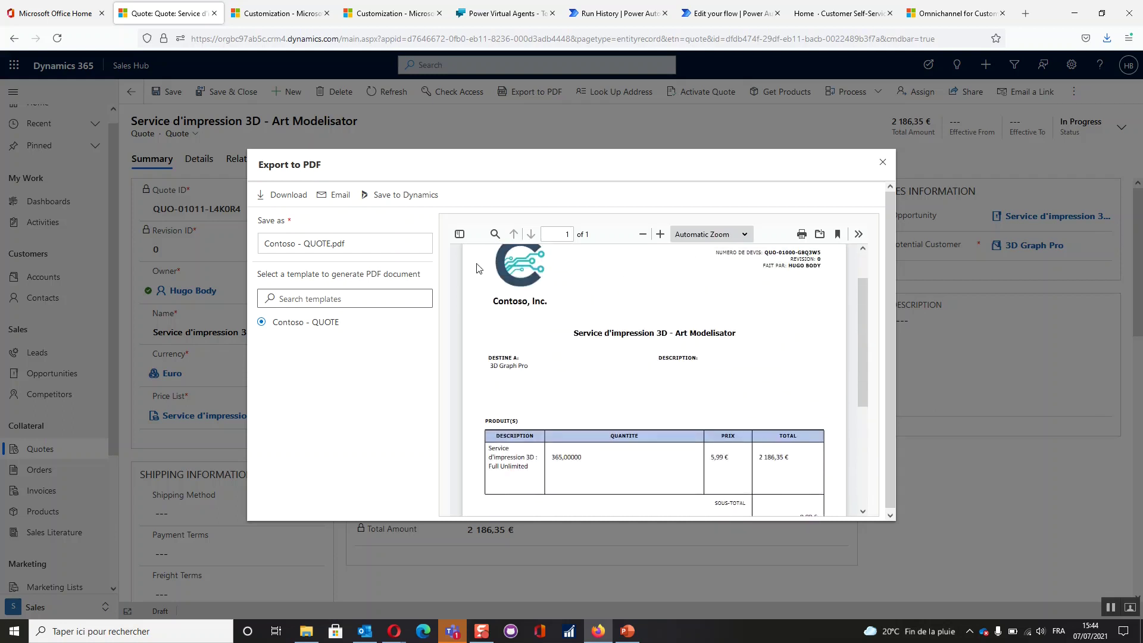
Email the quote PDF using the "Devis service d'impression 3D - Contoso" template for the Regarding record, replacing the subject with the template's
left_click(336, 200)
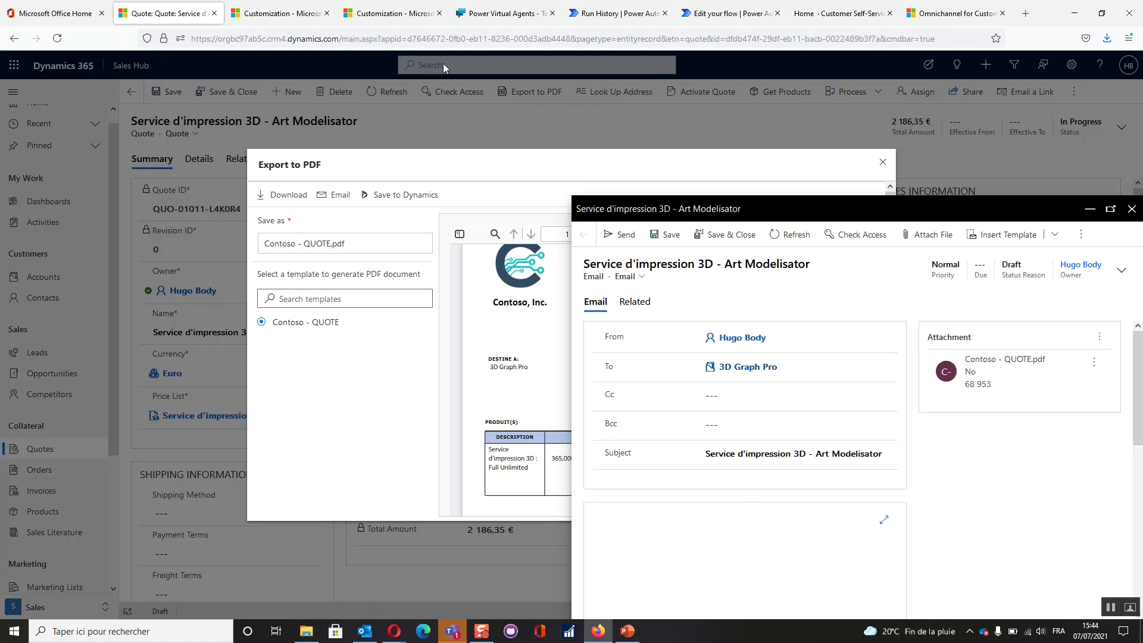
left_click(993, 241)
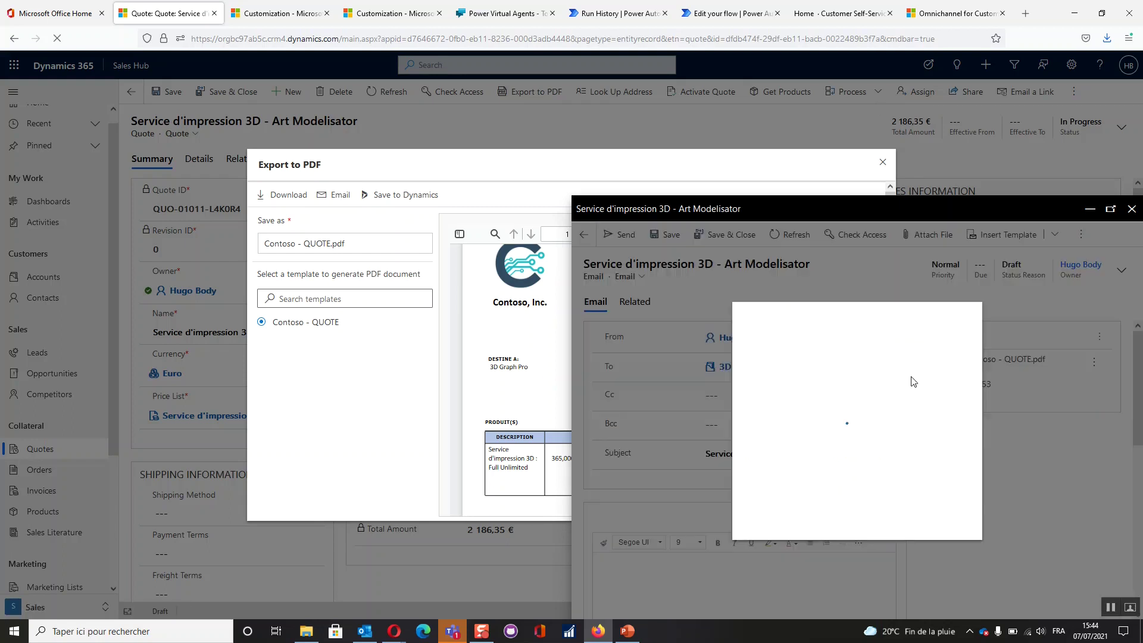
left_click(885, 375)
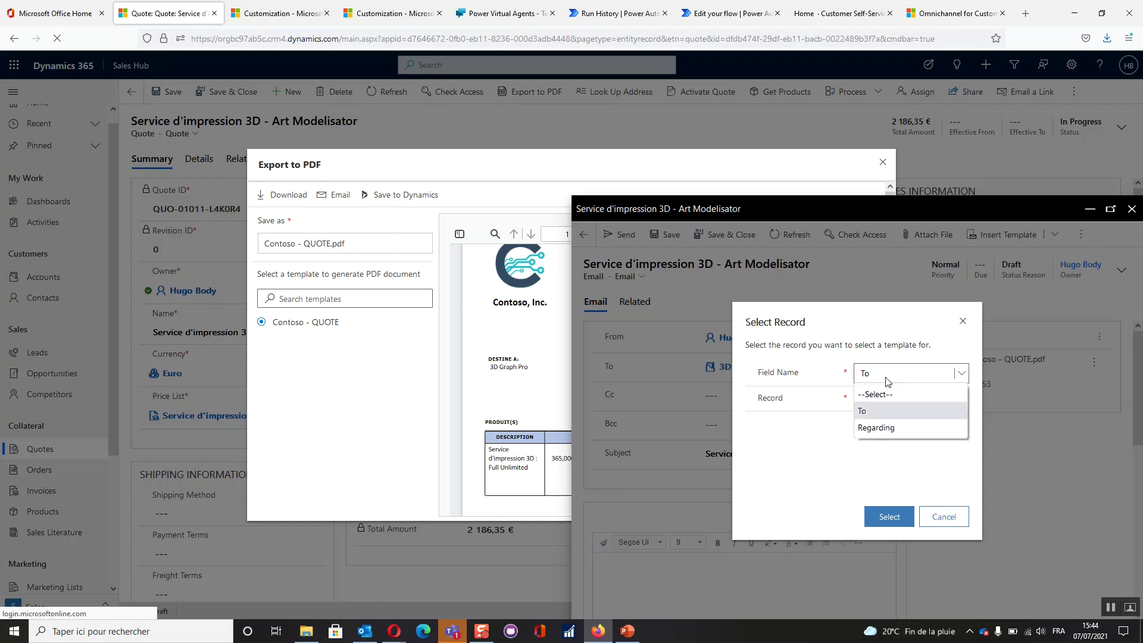
left_click(876, 428)
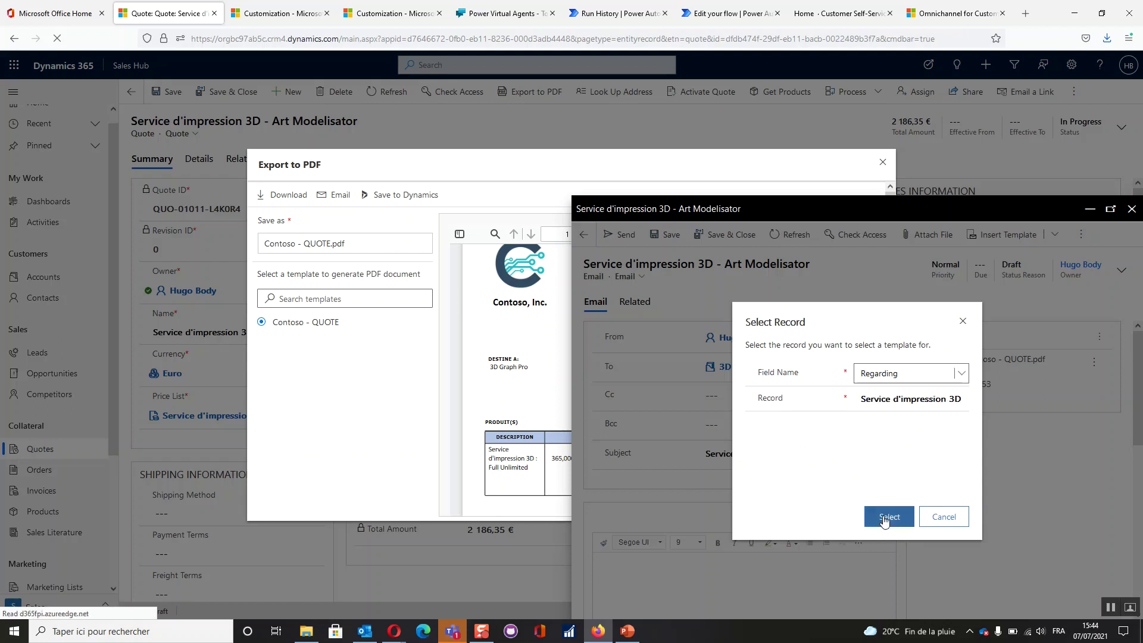
left_click(887, 516)
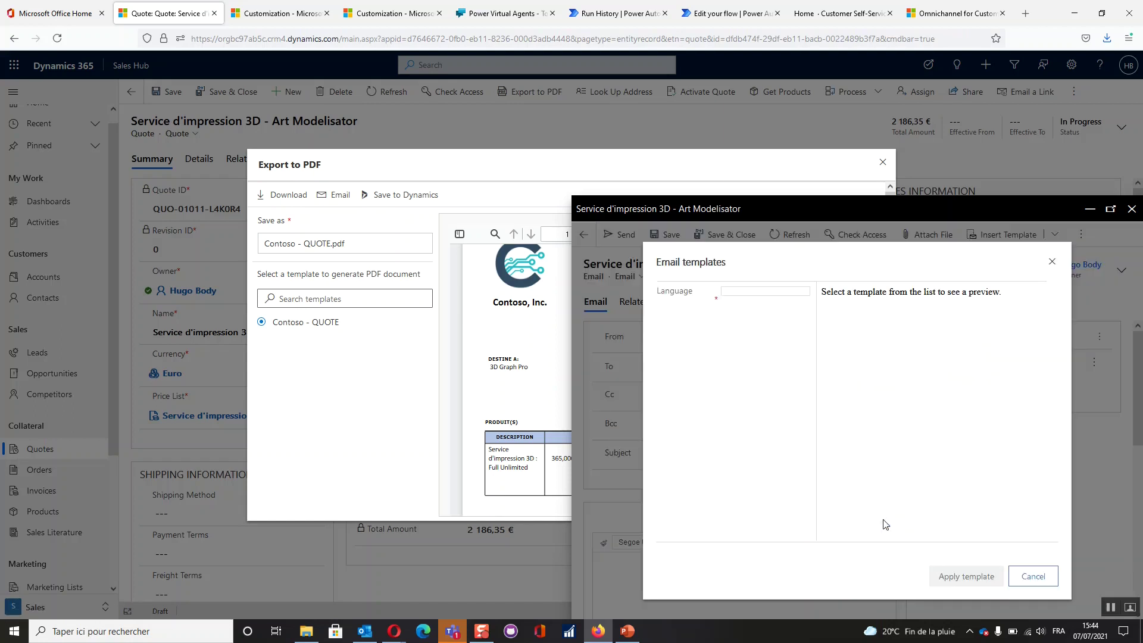
left_click(691, 377)
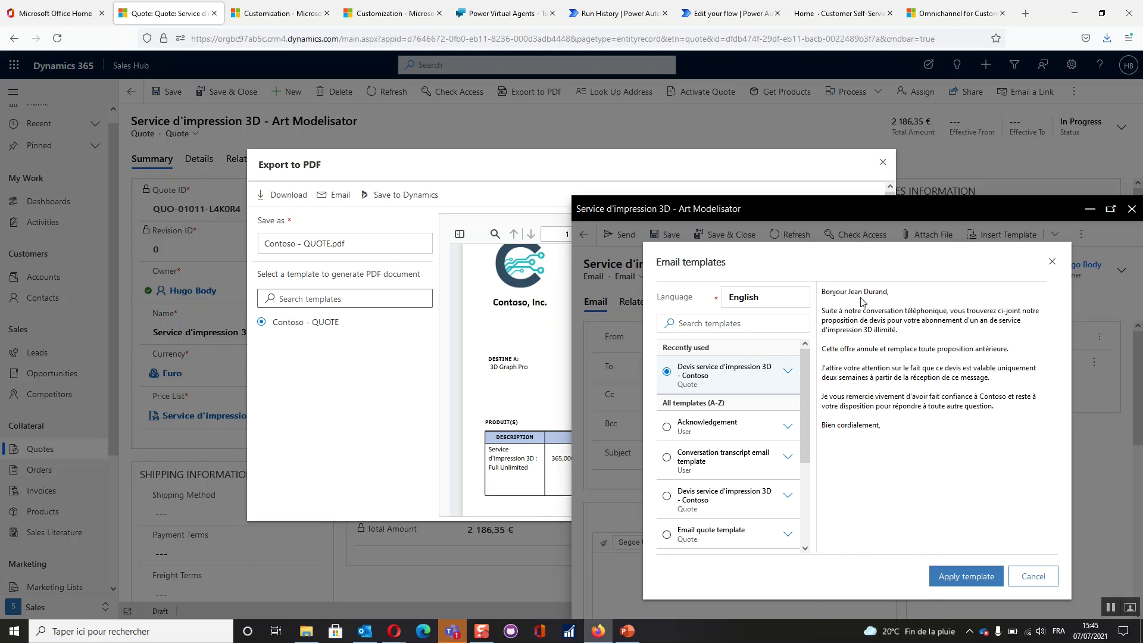
left_click(967, 582)
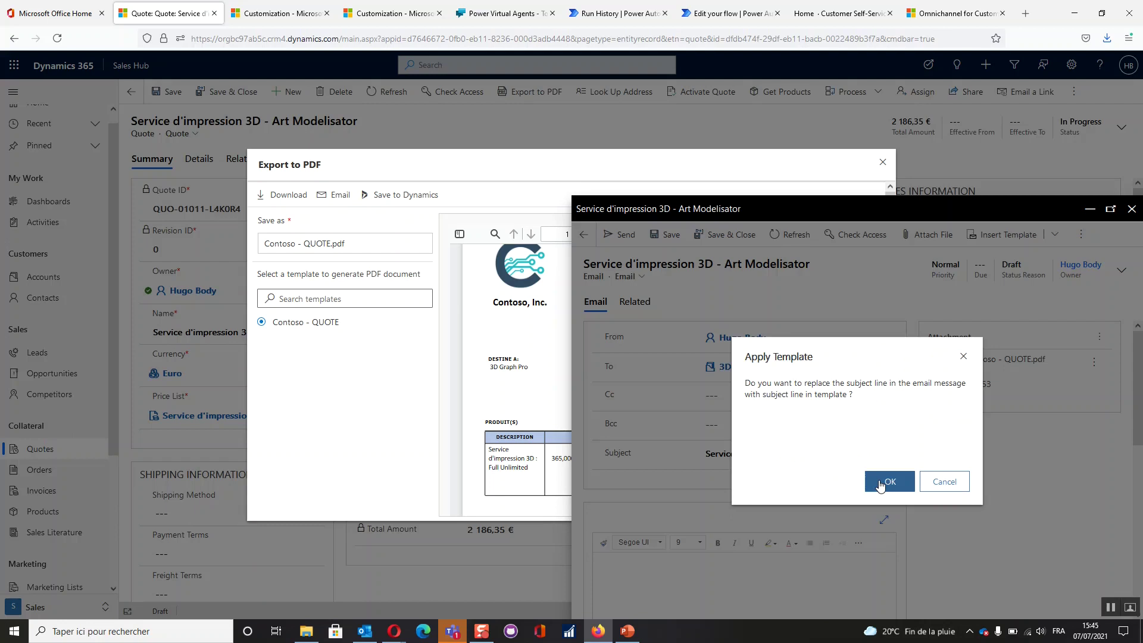
left_click(881, 482)
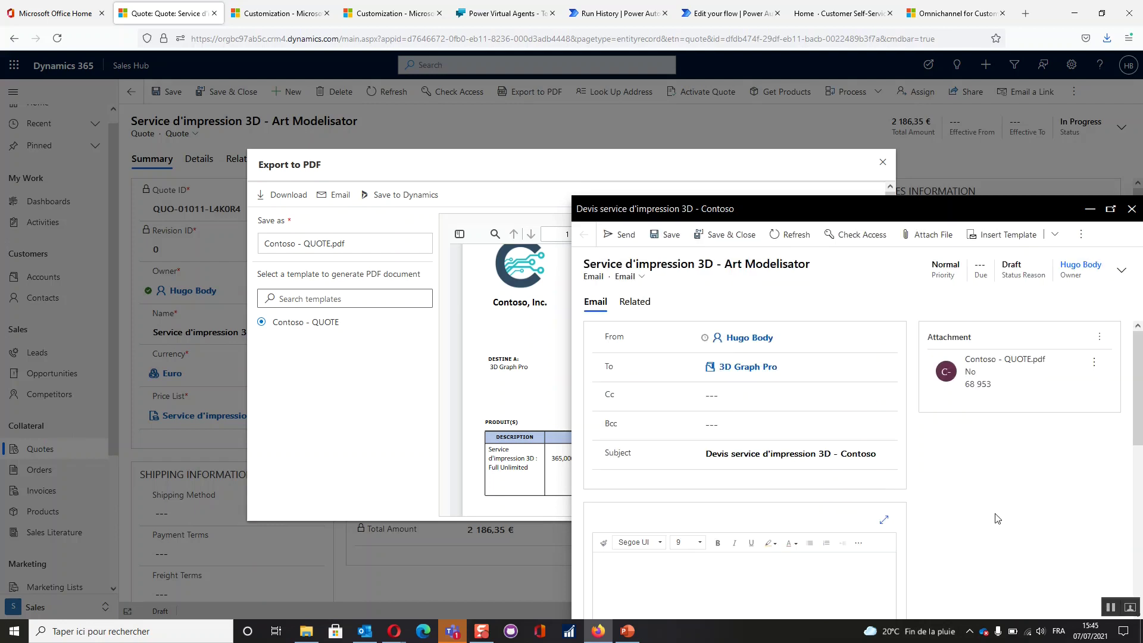
Review the email's body and attachment, send it and close the PDF export
scroll(1014, 502, "down", 2)
scroll(1015, 502, "up", 2)
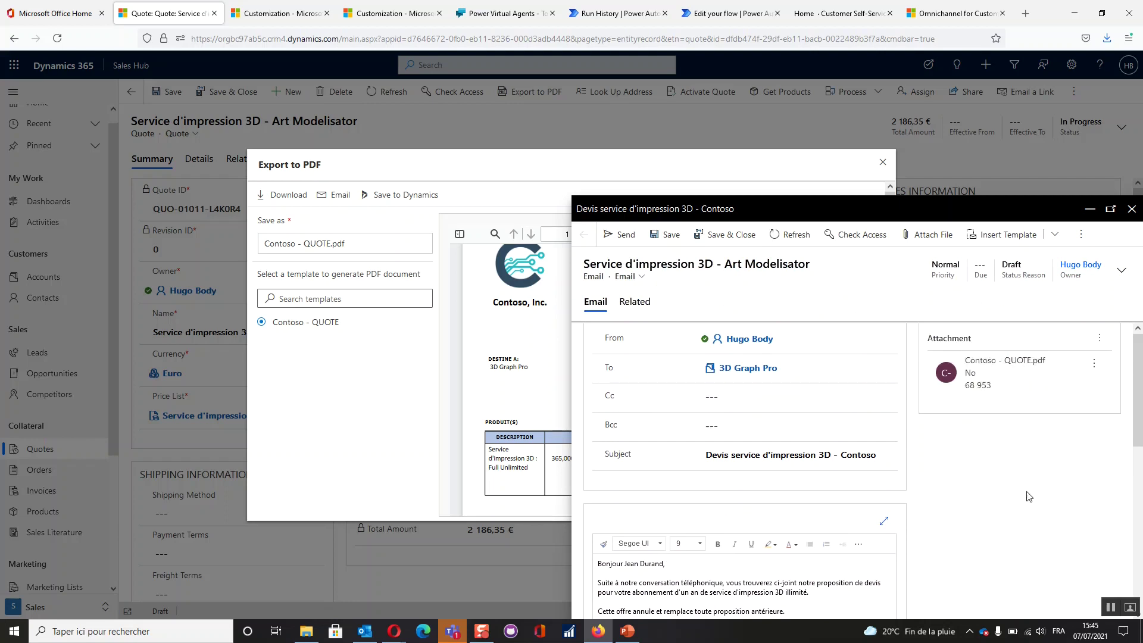
scroll(662, 475, "down", 2)
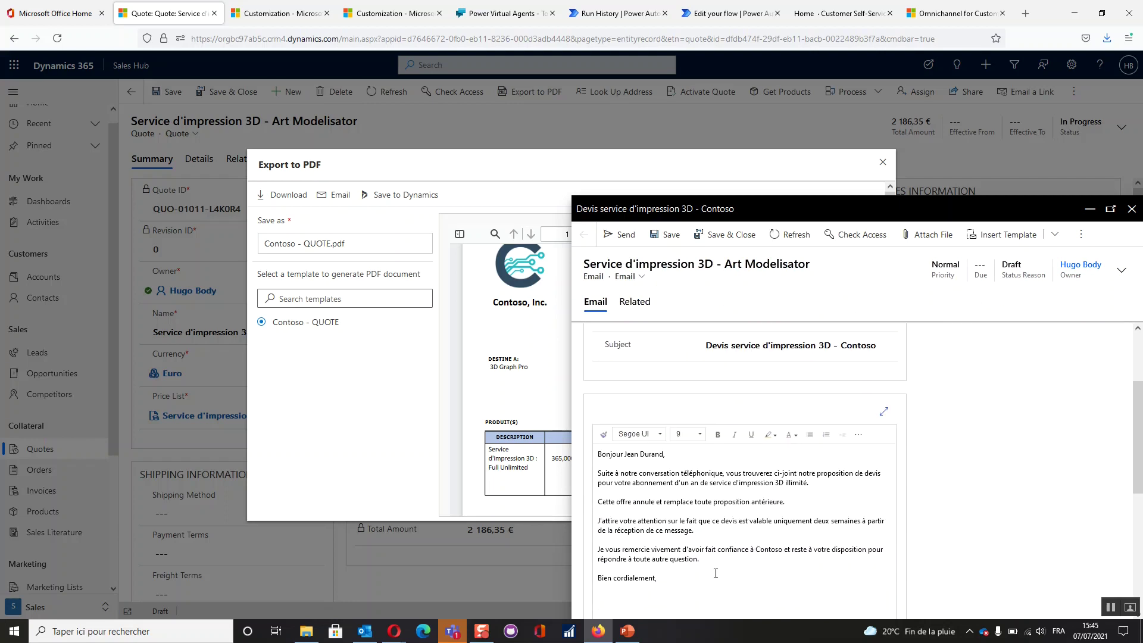
scroll(1021, 529, "up", 2)
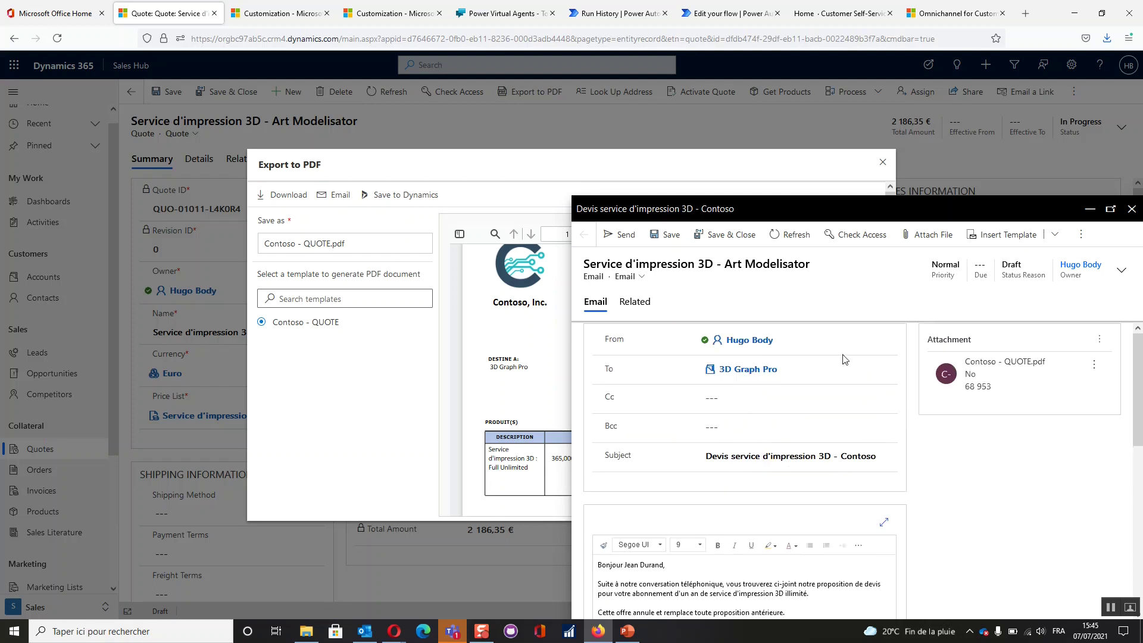
left_click(617, 240)
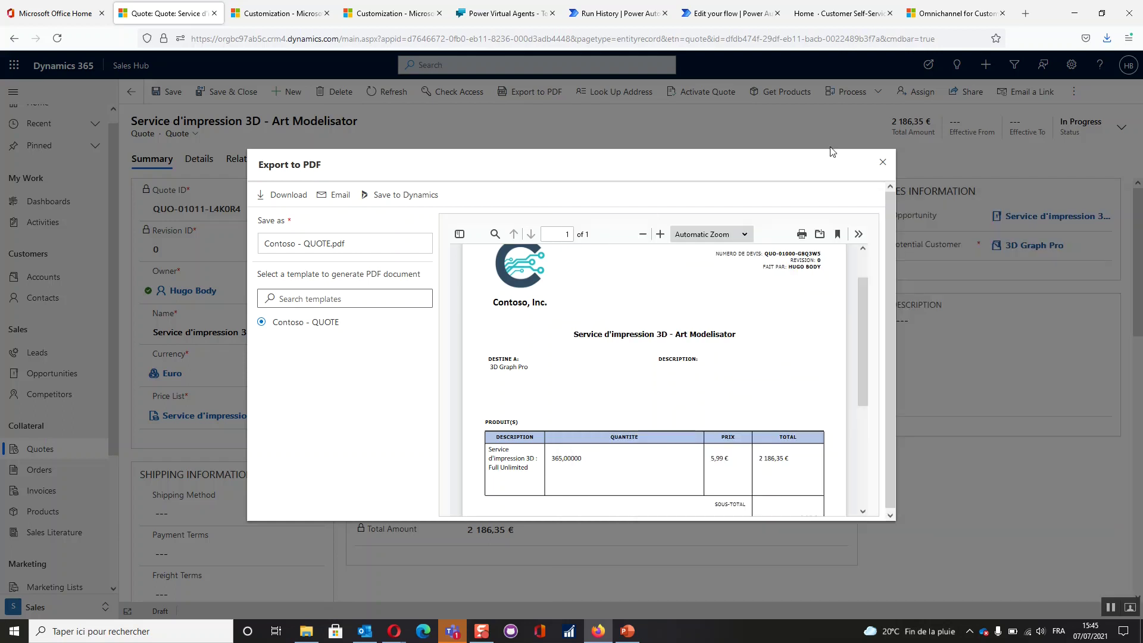
left_click(883, 163)
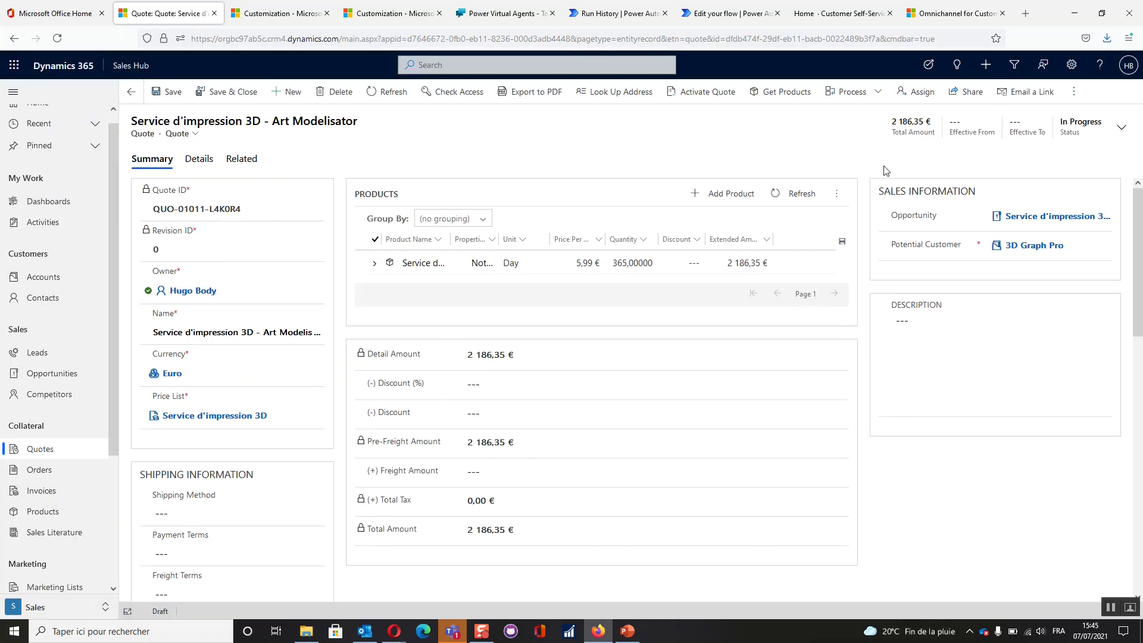
Activate the quote and create an order from it with status reason Won, closing the opportunity and calculating actual revenue from quotes
left_click(701, 95)
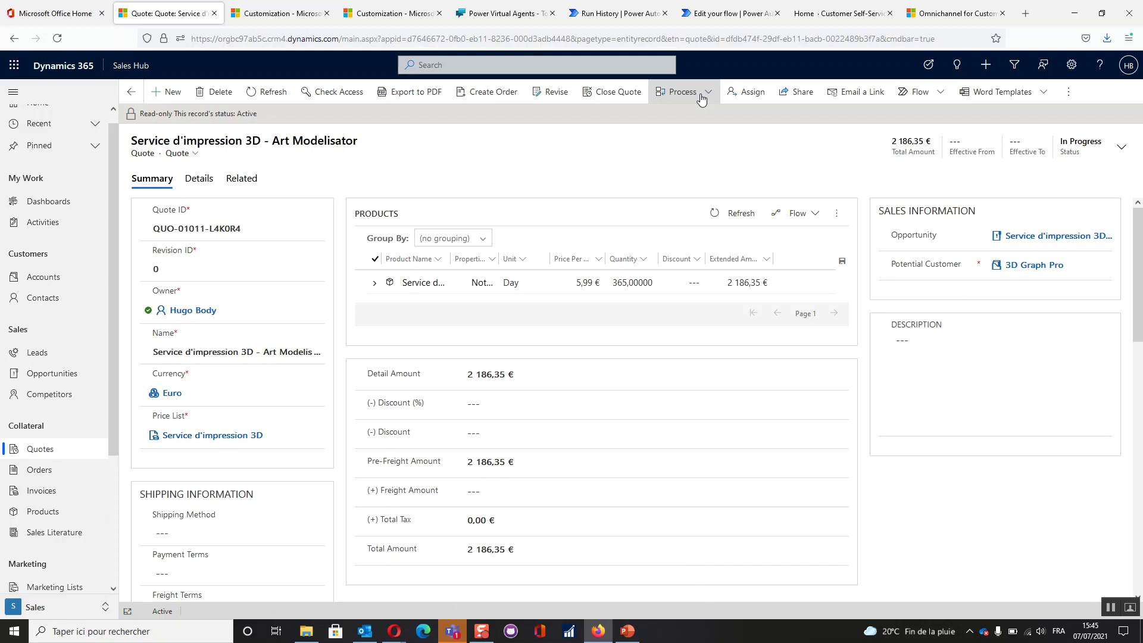
left_click(482, 94)
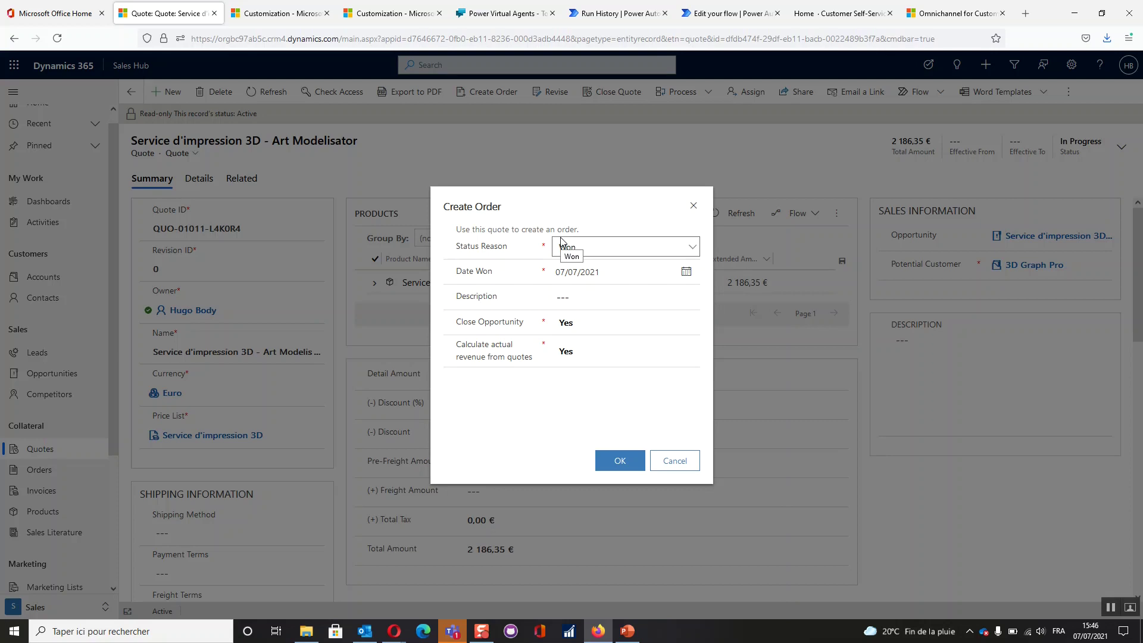
left_click(618, 463)
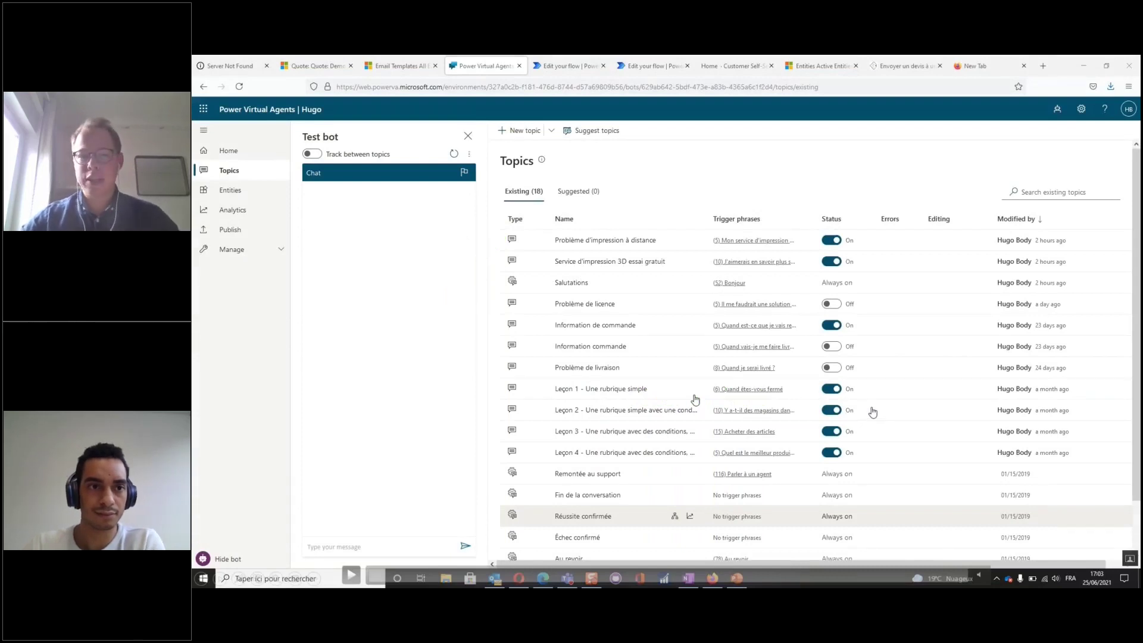
Create a Power Virtual Agents topic "Problème d'impression 3D à distance", friendly name "Parlez-vous d'impression 3D à distance ?", description "Gestion des problèmes d'impression 3D."
key("space")
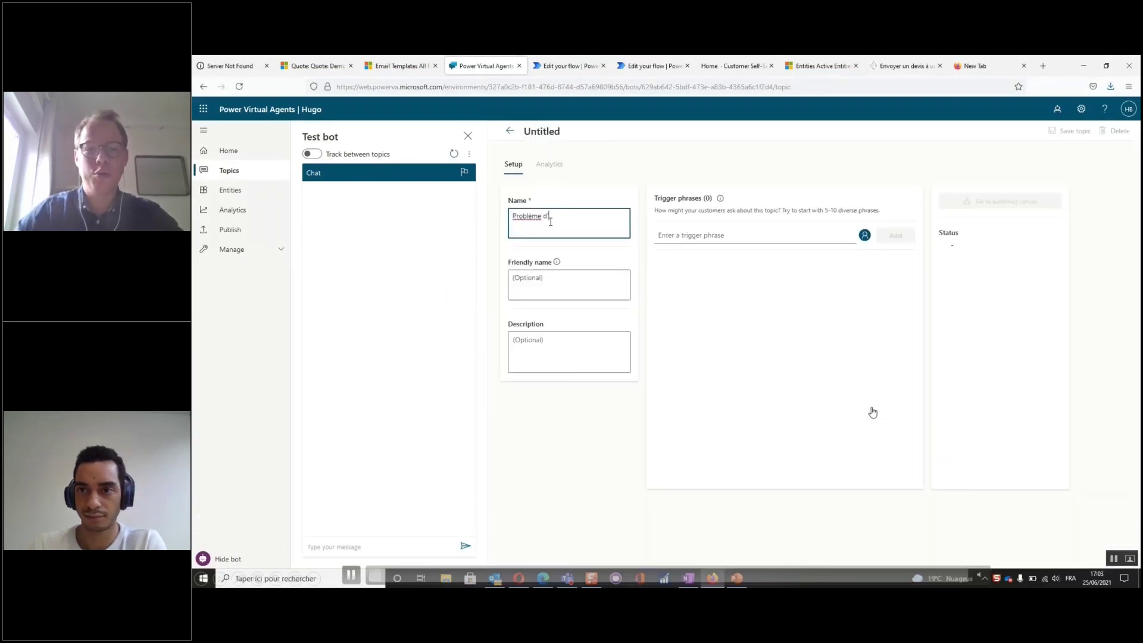
key("Tab")
type("Parlez-vous d'impression 3D à distance ?")
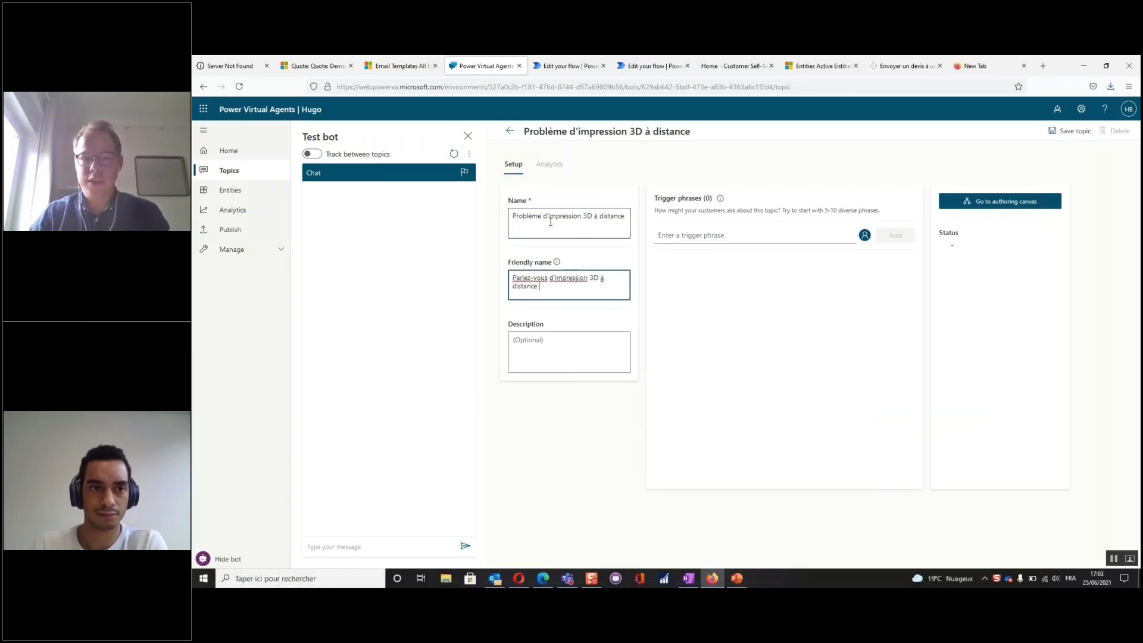
left_click(544, 346)
type("Gestion des rpoblèmes d'impression 3D.")
Add the trigger phrases "Mon service d'impression 3D ne fonctionne plus" and "J'ai un problème avec mon service d'impression 3D" to the topic
left_click(695, 236)
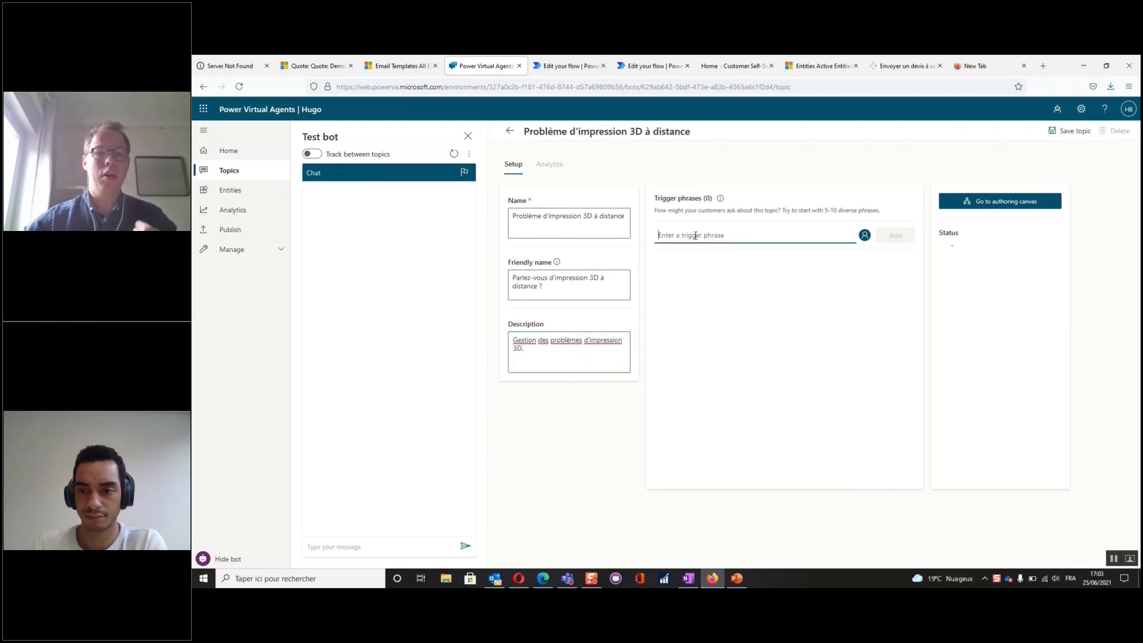
type("Mon service d'impression 3D")
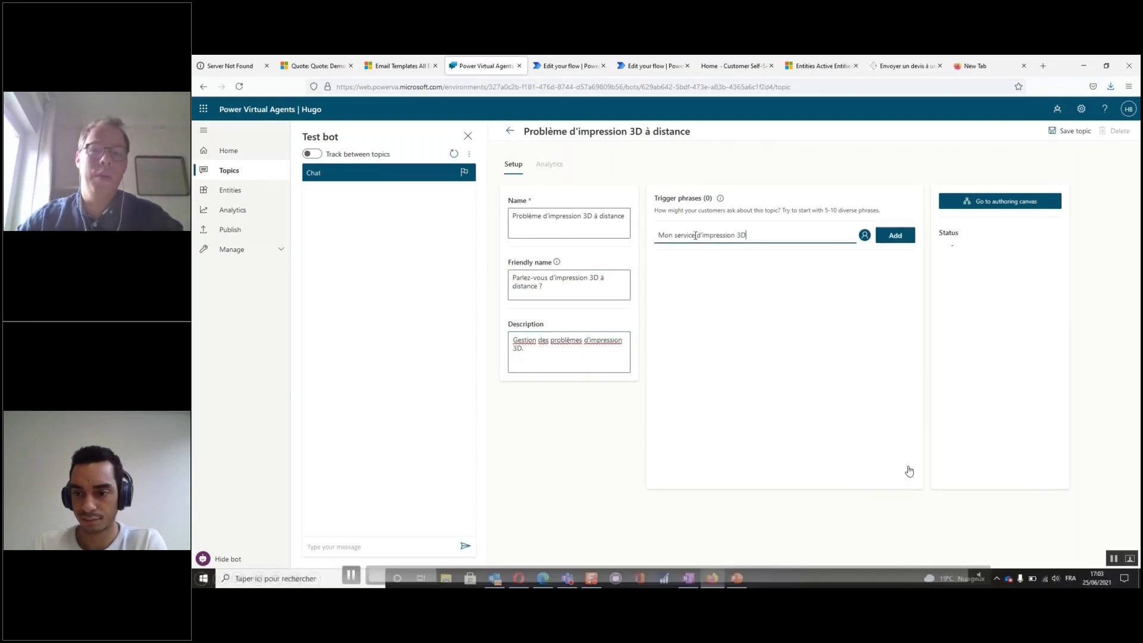
type(" ne fonctionne plus")
key("Return")
type("J'ai un problème avec mon service d'impression 3D")
key("Return")
Add trigger phrases "Mon service d'impression 3d est bloqué", "J'ai besoin d'aide sur mon service d'impression 3D", "Il me faudrait une solution pour débloquer mon service d'impression 3D"
type("Mon servi")
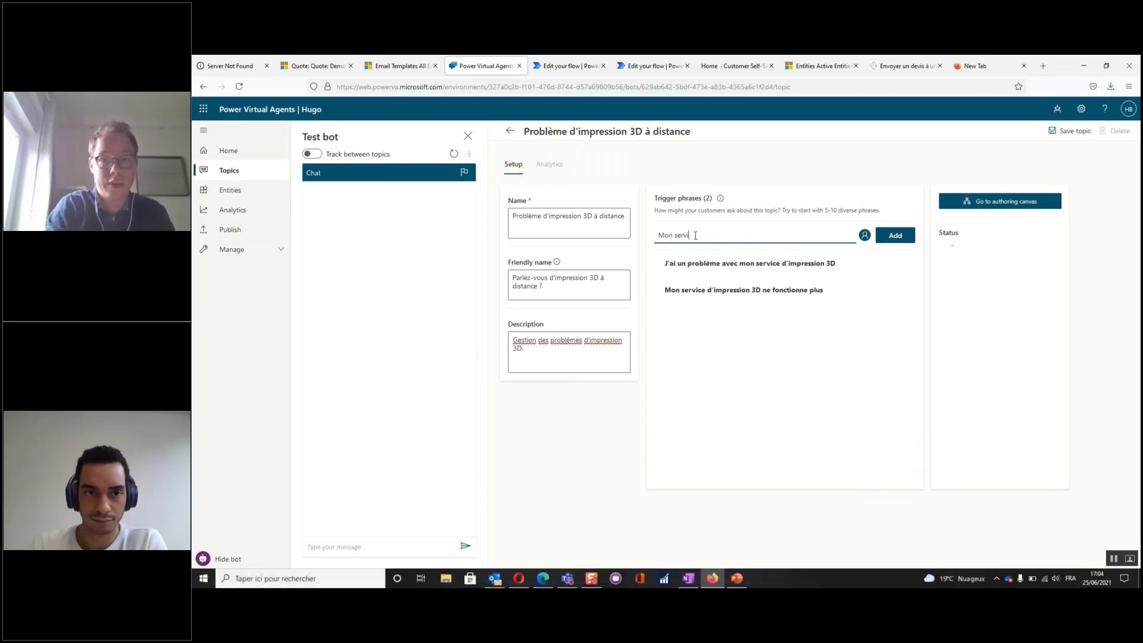
type("ce d'impression 3d est bloqué")
key("Return")
type("J'ai besoin d'aide sur mon service d'impression 3D")
key("Return")
type("Il me faudrait une solution pour débloquer mon service d'impression 3D")
key("Return")
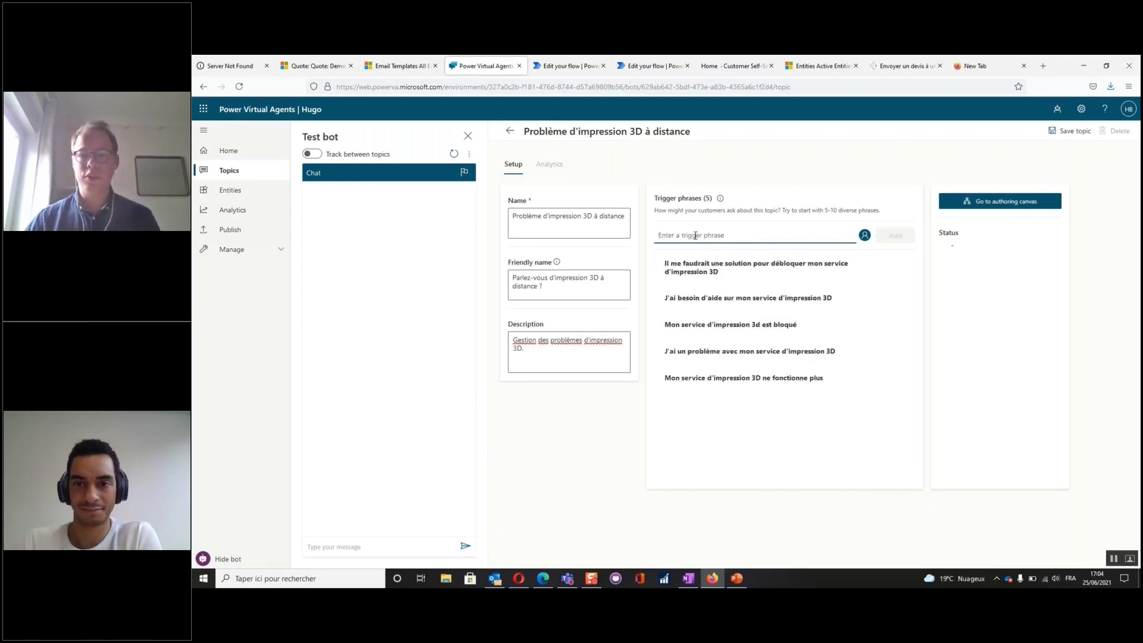
Open the topic's authoring canvas and write the first bot message, beginning "Je comprends que vous avez besoin d'aide concernant votre service"
left_click(980, 203)
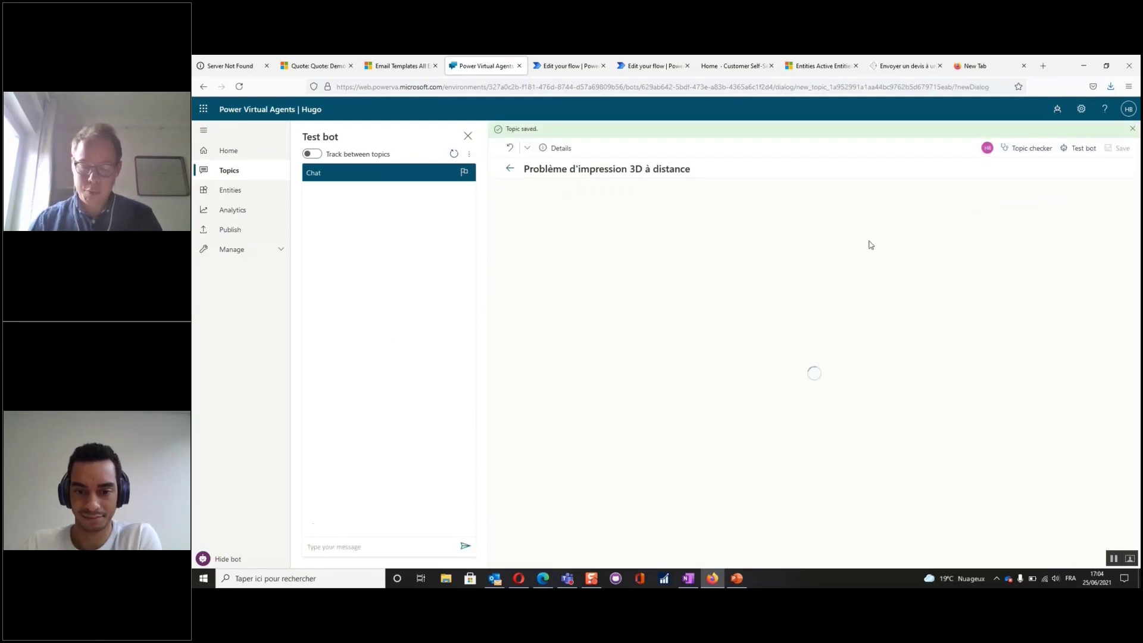
left_click(774, 376)
type("Je comprends que vous avez besoin d'aide")
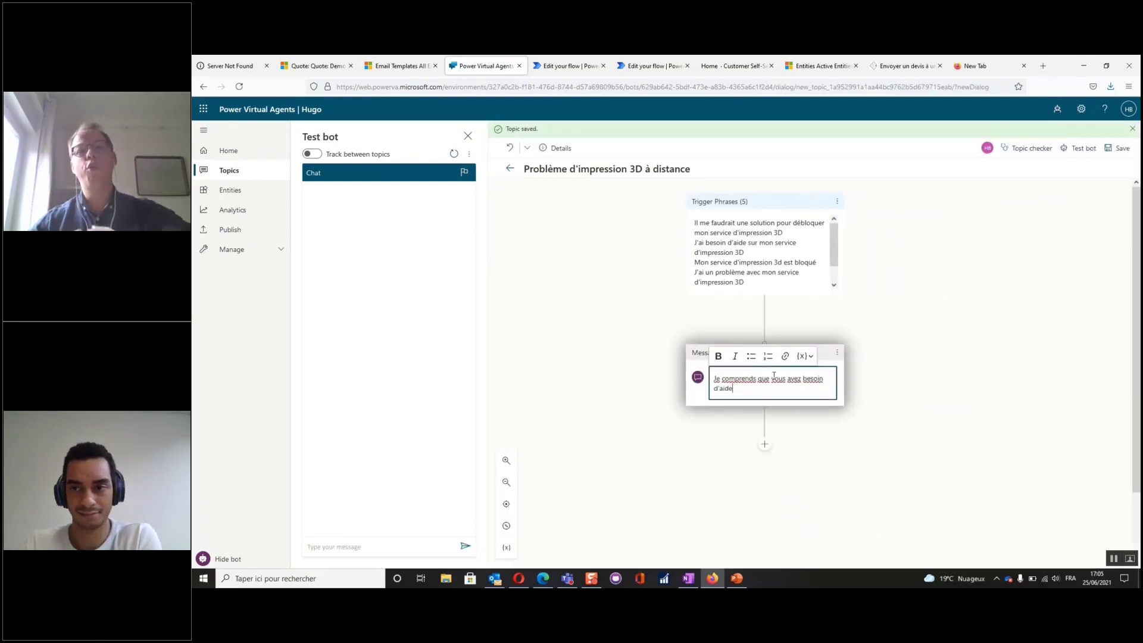
type(" concernant votre service d'i")
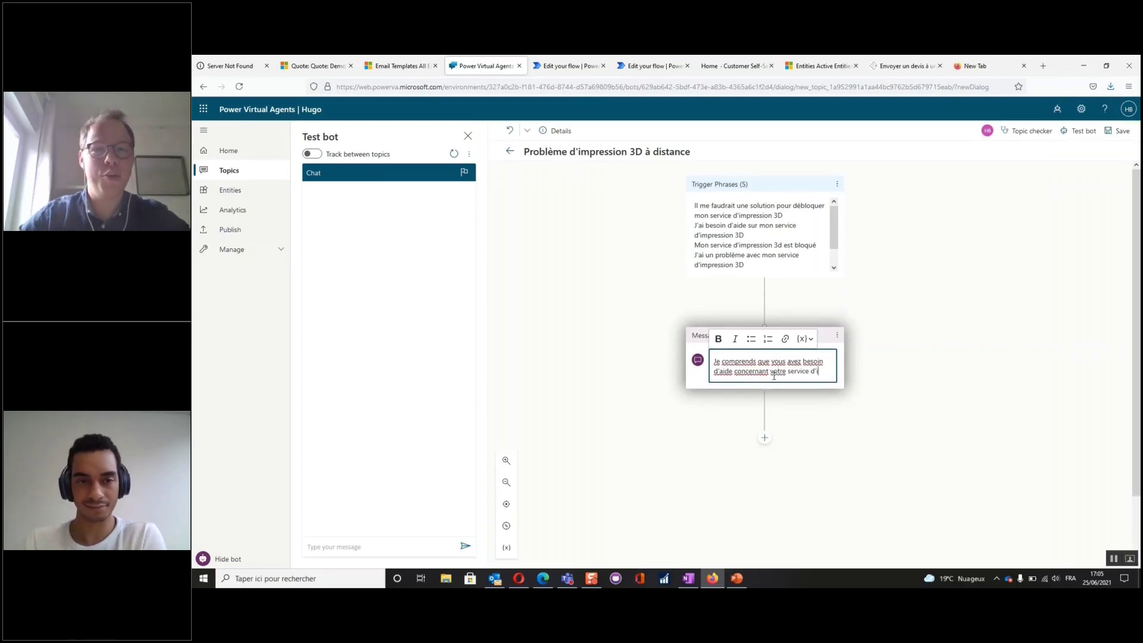